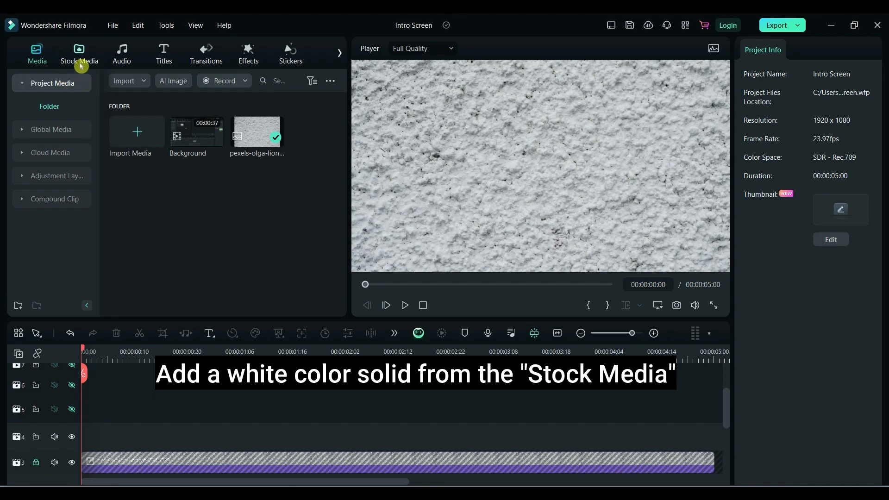
# - Add the White solid color from the stock media library to the start of track 4, above the wall texture
pyautogui.click(81, 64)
pyautogui.click(44, 153)
pyautogui.click(56, 153)
pyautogui.moveTo(344, 127); pyautogui.dragTo(343, 150)
pyautogui.moveTo(132, 163); pyautogui.dragTo(67, 447)
# - Unlink the white solid's scale proportions and set X Scale to 19% and Y Scale to 34%
pyautogui.click(804, 137)
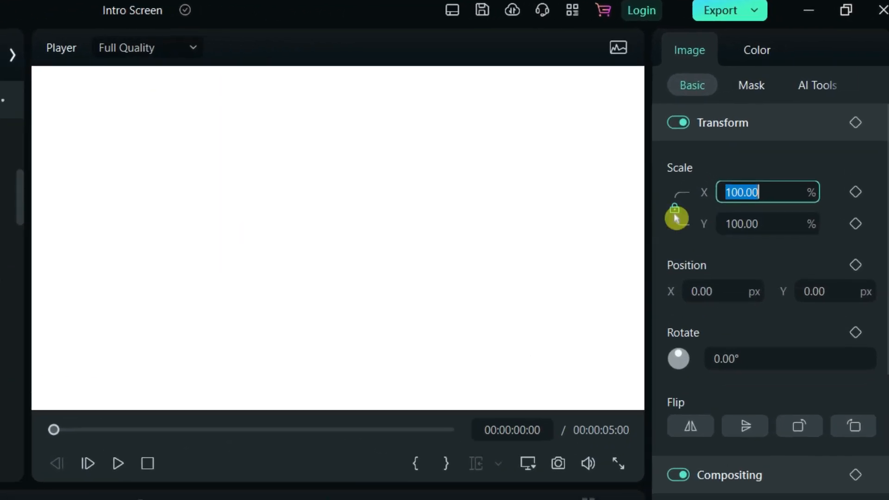
pyautogui.moveTo(768, 195); pyautogui.dragTo(717, 213)
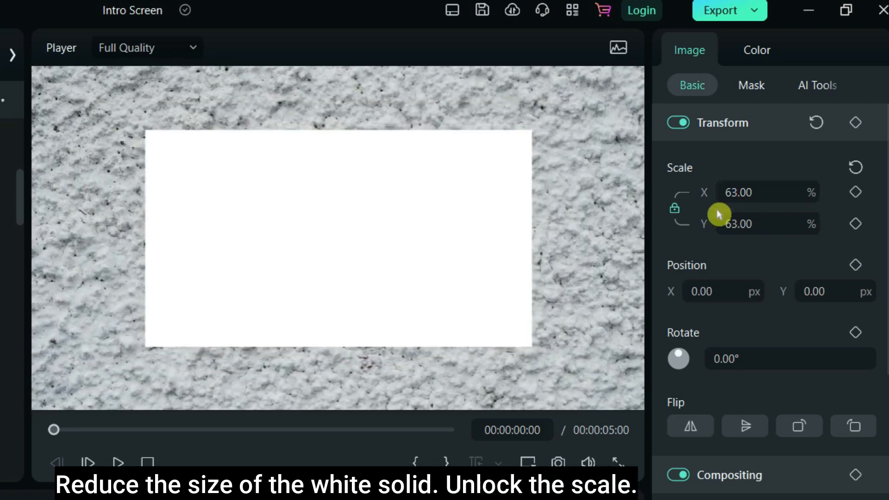
pyautogui.click(676, 211)
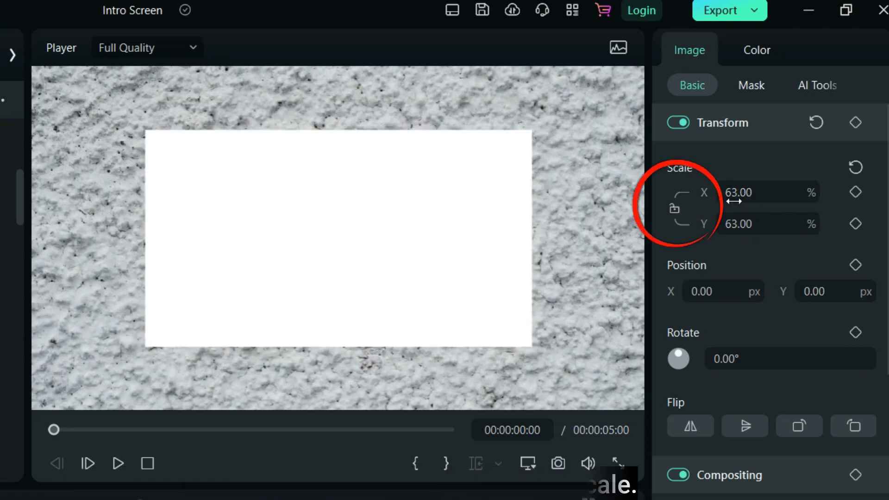
pyautogui.click(740, 192)
pyautogui.write('19')
pyautogui.press('Return')
pyautogui.doubleClick(745, 225)
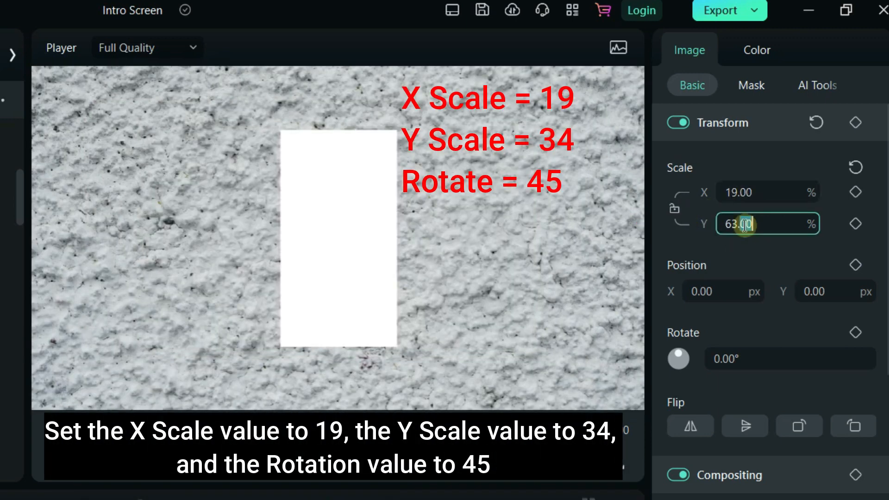
pyautogui.write('34')
pyautogui.press('Return')
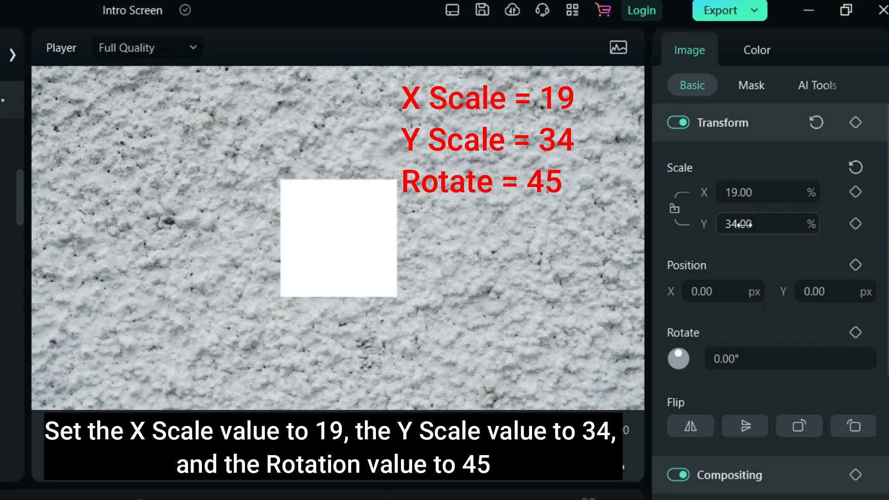
# - Rotate the white solid to 45° and set its X Position to -600 px
pyautogui.doubleClick(737, 359)
pyautogui.write('45')
pyautogui.press('Return')
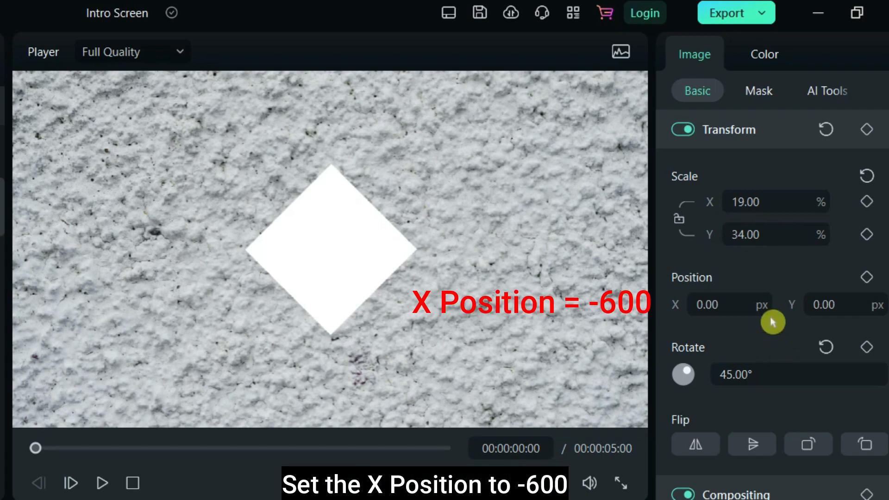
pyautogui.doubleClick(737, 307)
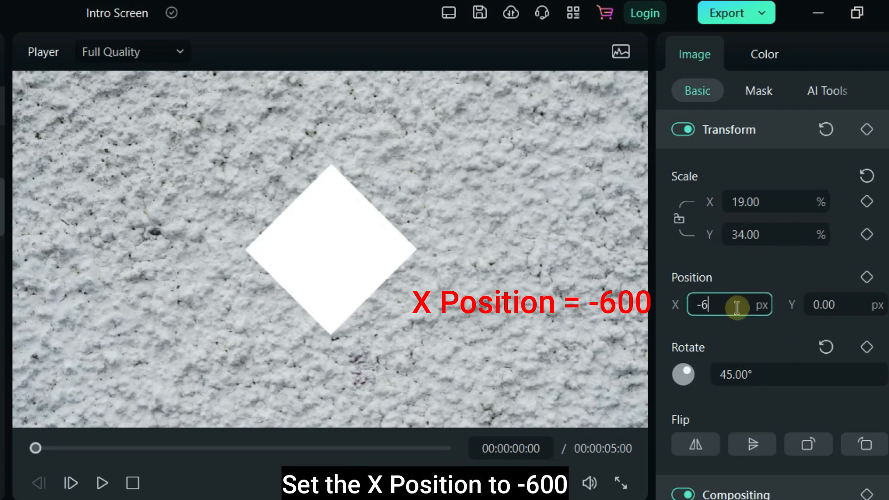
pyautogui.press('Return')
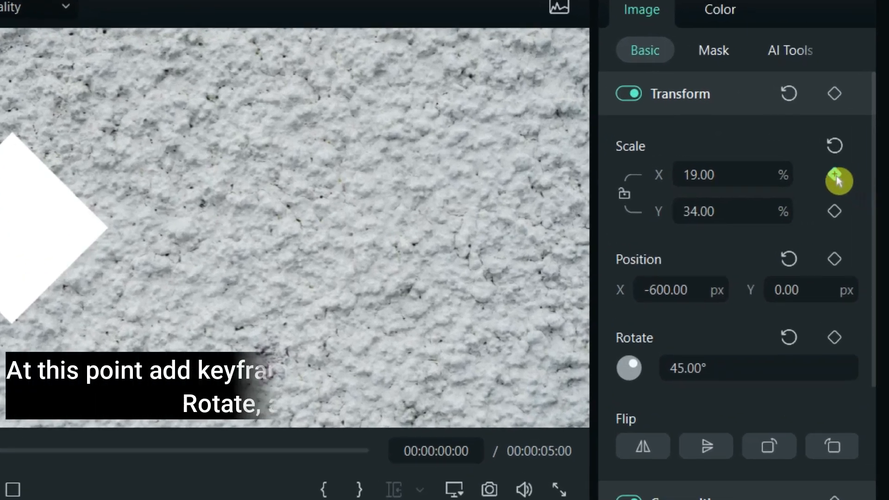
# - Add keyframes for X Scale, Y Scale, Rotate and Opacity at the start of the white solid
pyautogui.click(835, 177)
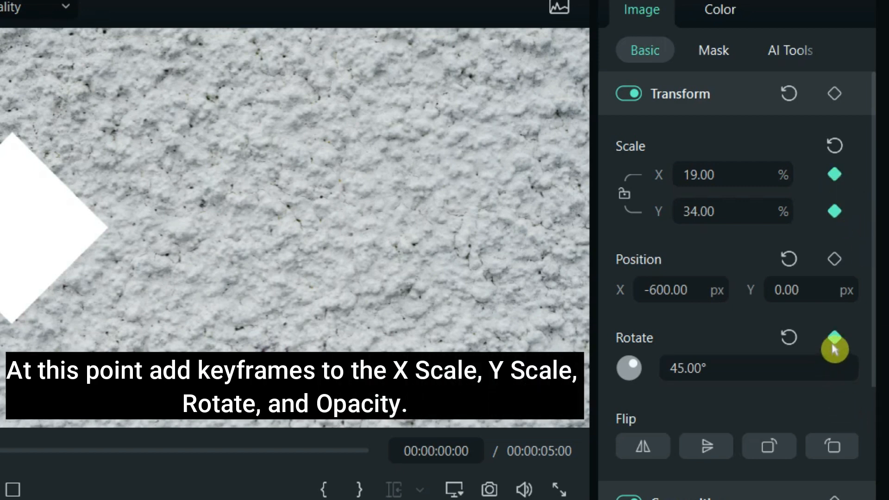
pyautogui.moveTo(873, 359); pyautogui.dragTo(885, 499)
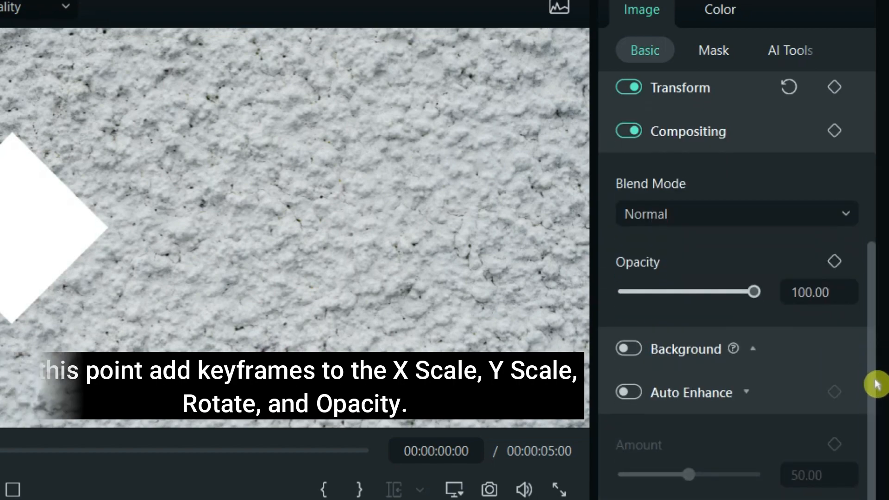
pyautogui.moveTo(874, 381); pyautogui.dragTo(874, 376)
pyautogui.click(835, 277)
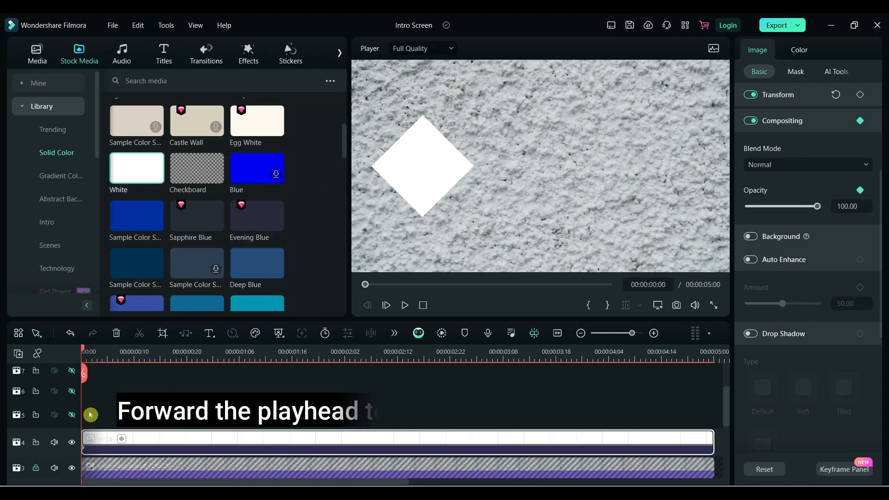
# - Add a second set of Scale, Rotate and Opacity keyframes to the white solid at 0 seconds 5 frames
pyautogui.moveTo(84, 349); pyautogui.dragTo(104, 350)
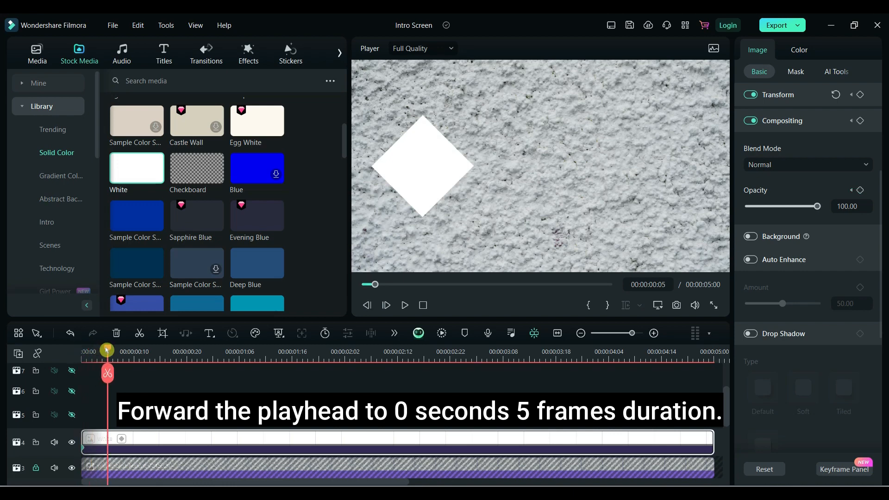
pyautogui.scroll(4, 861, 185)
pyautogui.click(860, 138)
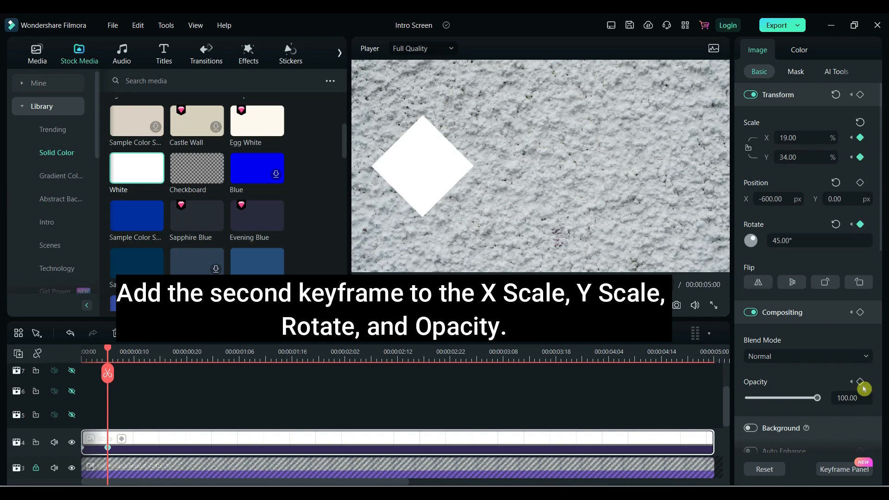
pyautogui.scroll(-4, 864, 389)
pyautogui.click(860, 209)
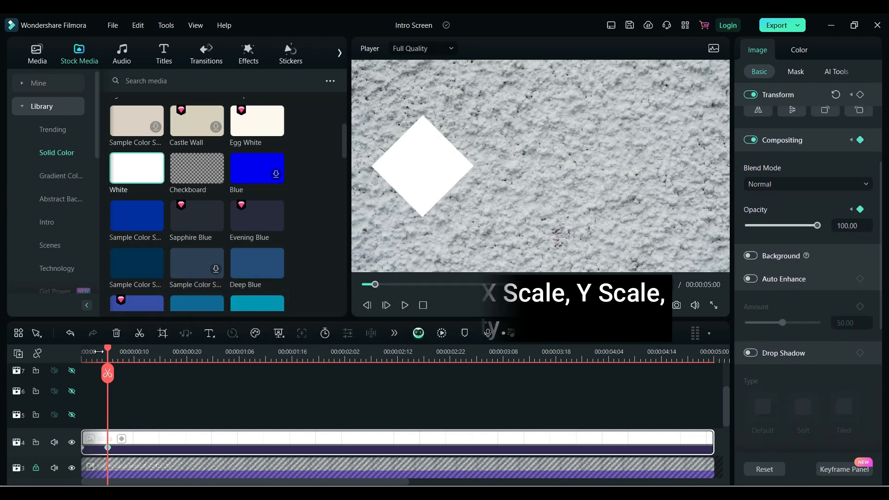
# - Add a third set of Scale, Rotate and Opacity keyframes to the white solid at 1 second
pyautogui.moveTo(107, 351); pyautogui.dragTo(203, 353)
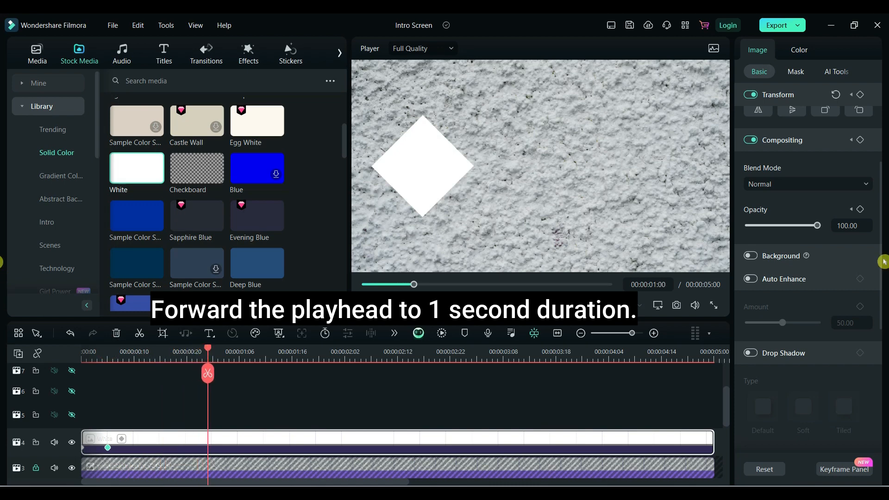
pyautogui.scroll(4, 881, 260)
pyautogui.click(860, 137)
pyautogui.click(860, 157)
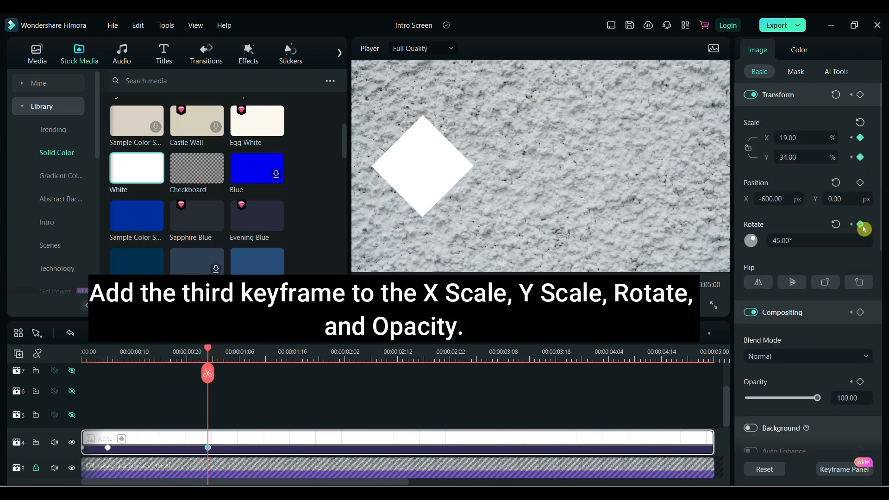
pyautogui.scroll(-4, 883, 241)
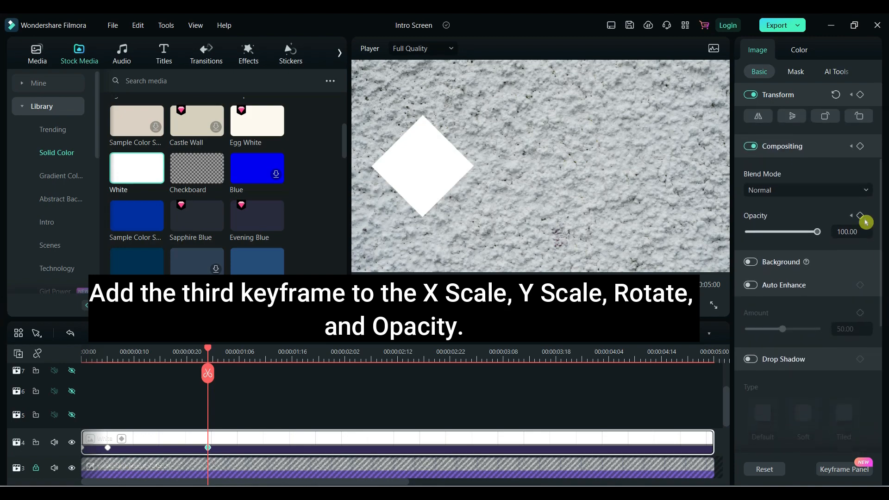
# - At the white solid's first keyframe, set X Scale to 1%, Rotate to 90° and Opacity to 0
pyautogui.moveTo(207, 352); pyautogui.dragTo(81, 352)
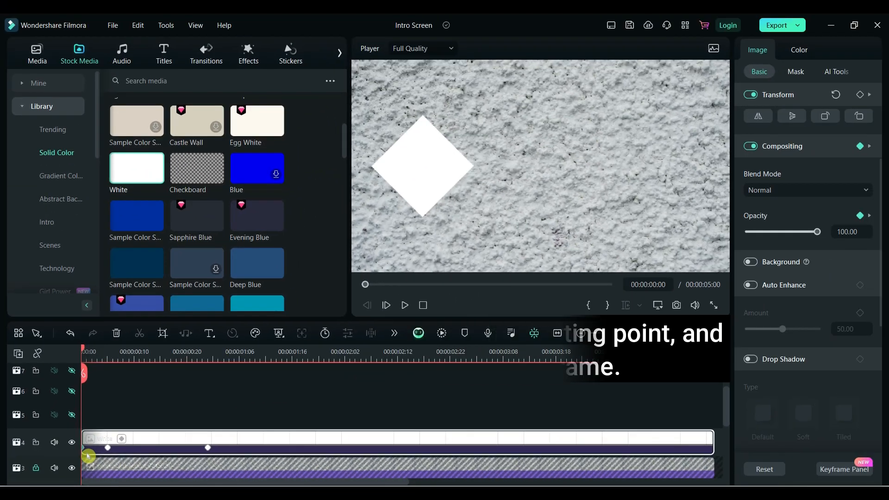
pyautogui.click(142, 413)
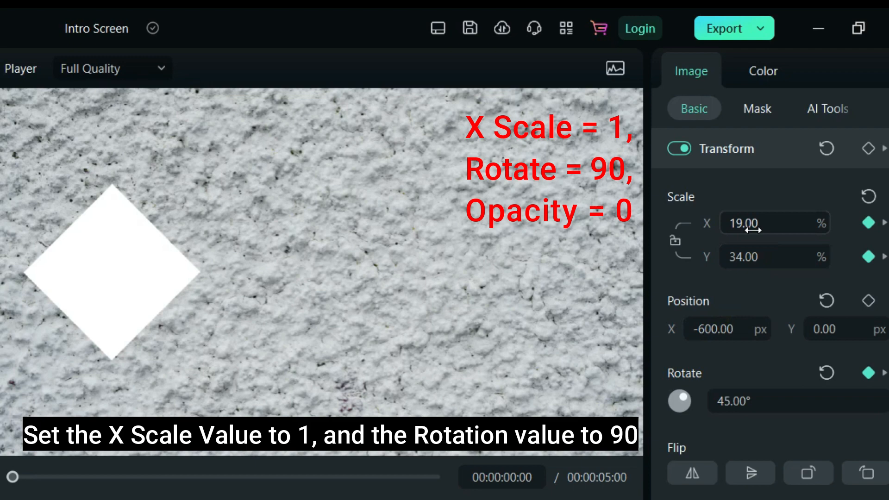
pyautogui.click(759, 212)
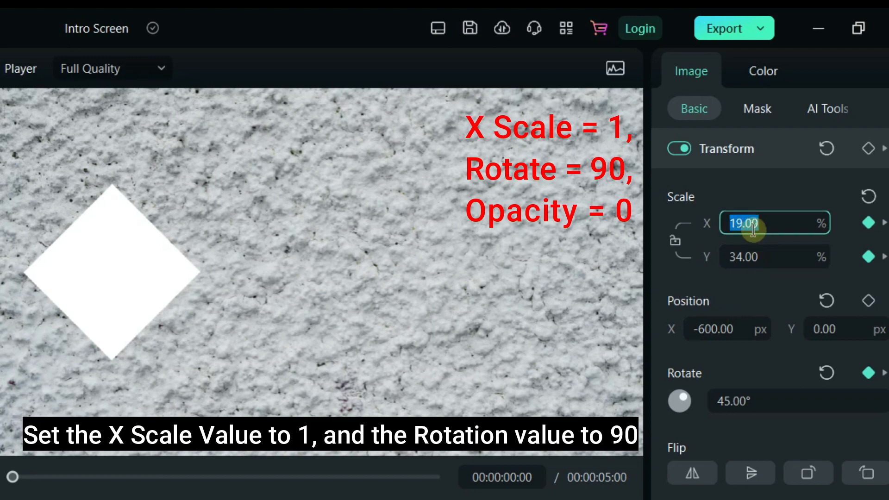
pyautogui.write('1')
pyautogui.press('Return')
pyautogui.click(764, 401)
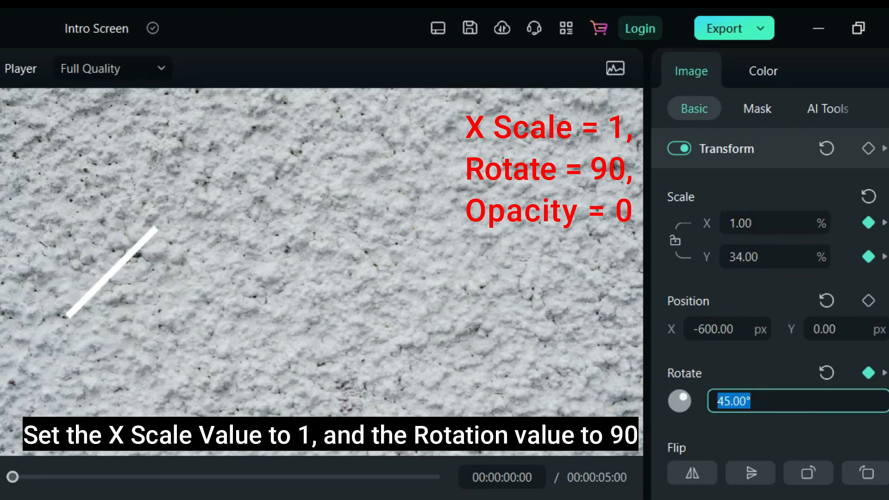
pyautogui.write('90')
pyautogui.press('Return')
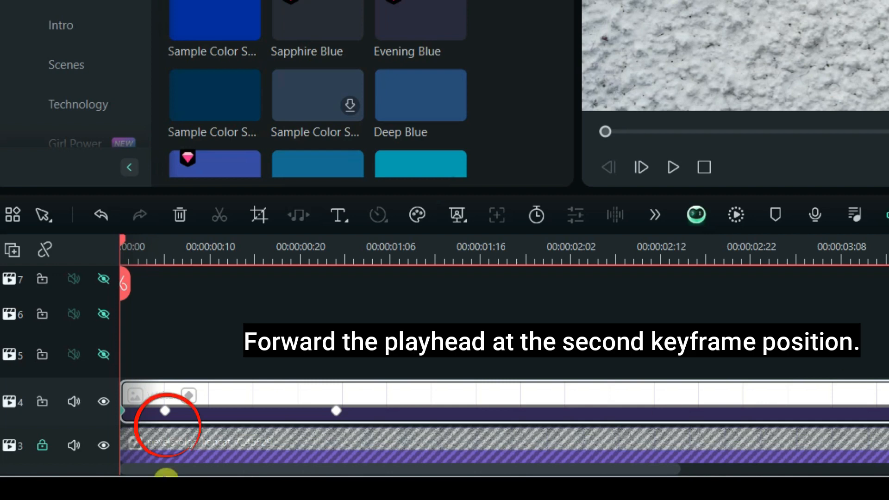
# - At the white solid's second keyframe, set X Scale to 1%
pyautogui.click(167, 412)
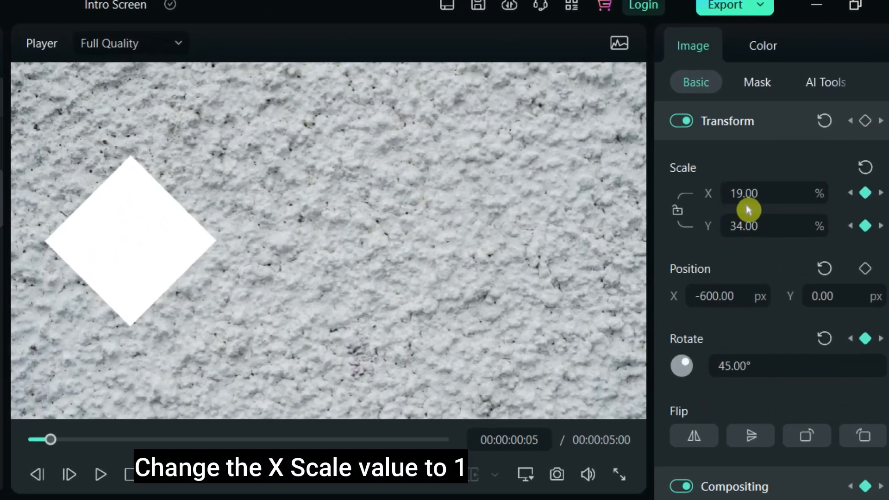
pyautogui.click(761, 171)
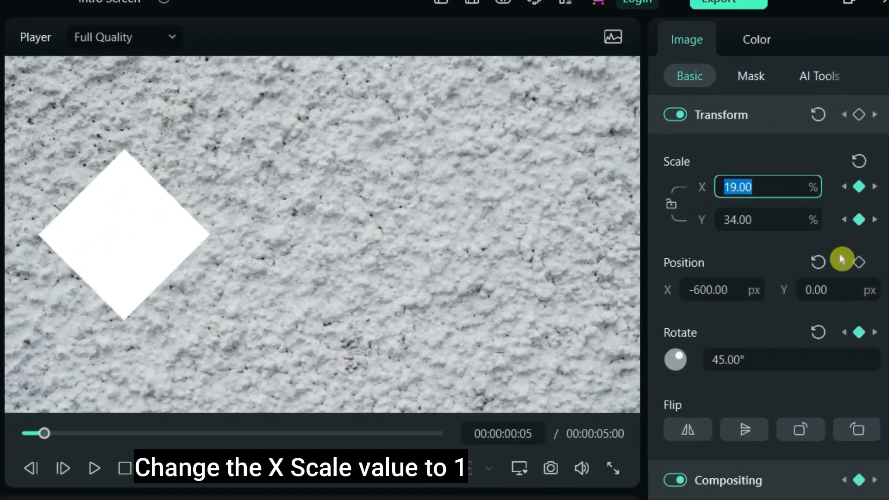
pyautogui.write('1')
pyautogui.press('Return')
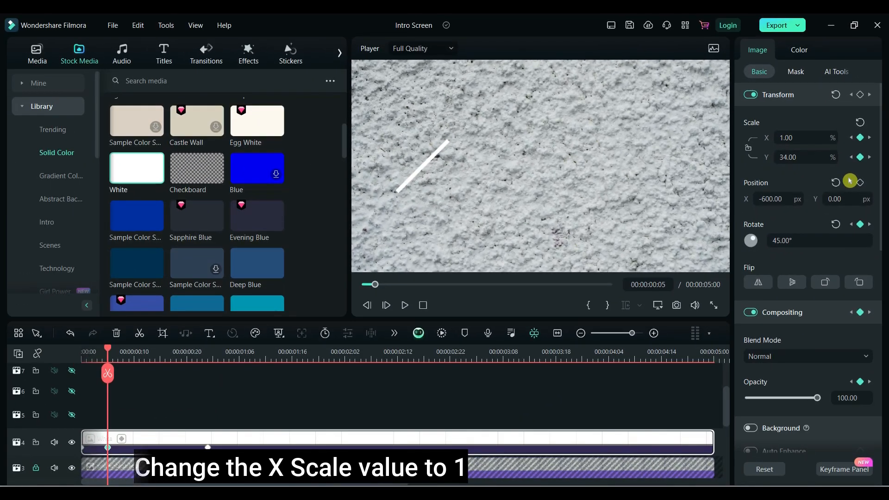
# - Play the white solid's animation from the start of the timeline to check it
pyautogui.click(84, 448)
pyautogui.click(107, 447)
pyautogui.moveTo(106, 351); pyautogui.dragTo(83, 364)
pyautogui.click(405, 305)
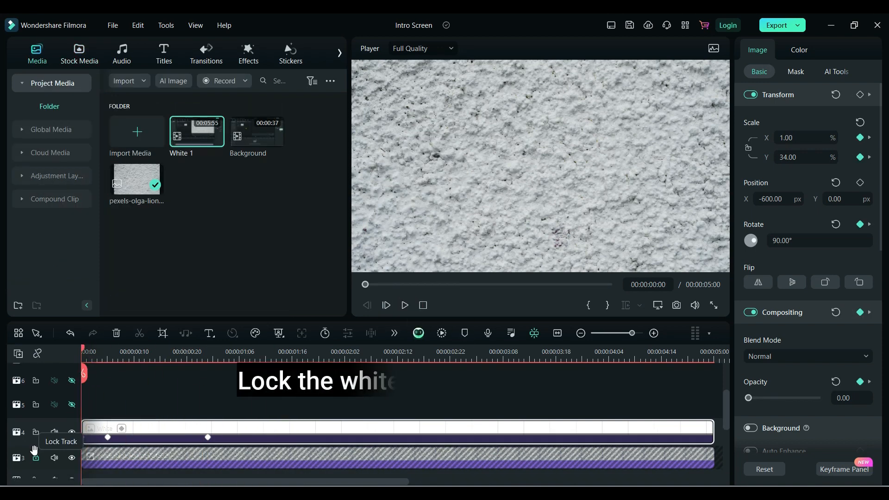
# - Lock the white solid's track and add the Green solid color from the stock media to the track above it
pyautogui.click(36, 434)
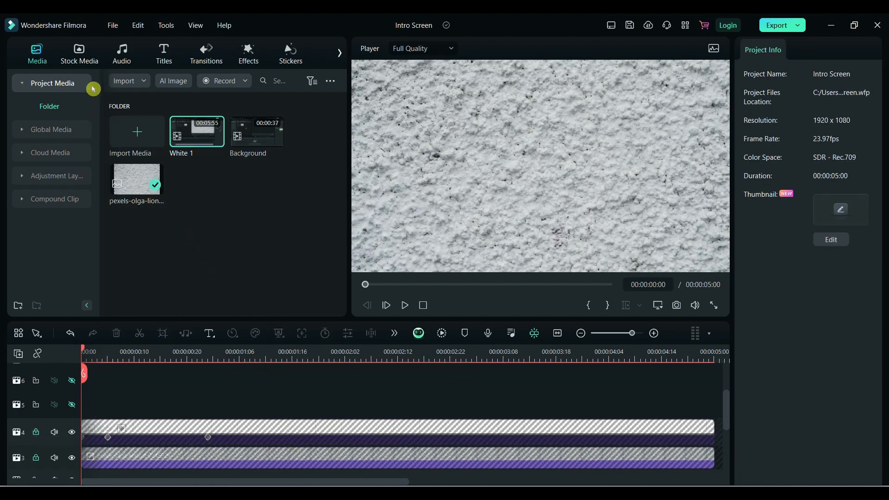
pyautogui.click(79, 55)
pyautogui.moveTo(343, 145); pyautogui.dragTo(348, 185)
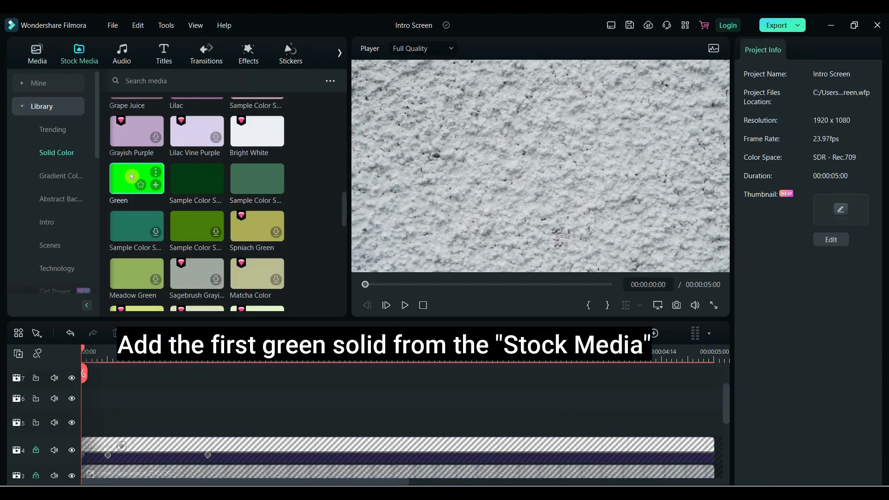
pyautogui.moveTo(130, 173); pyautogui.dragTo(64, 433)
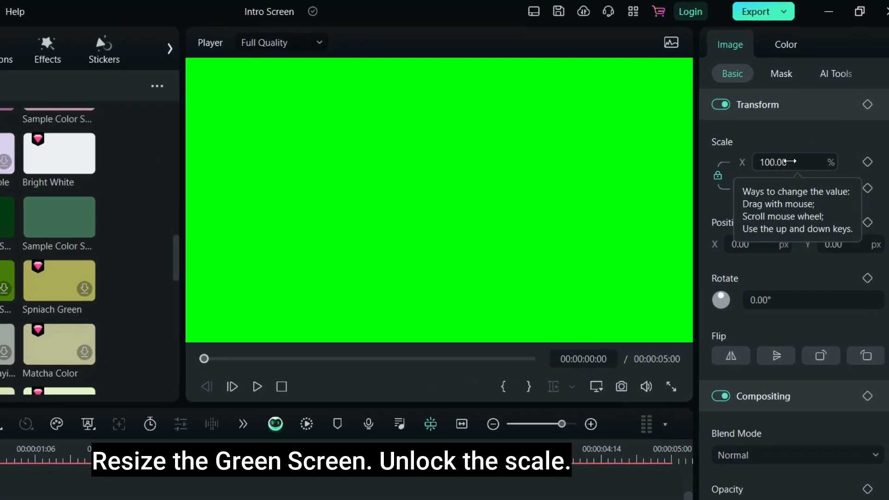
# - Unlink the green solid's scale proportions and set X Scale to 18% and Y Scale to 32%
pyautogui.moveTo(799, 138); pyautogui.dragTo(782, 138)
pyautogui.moveTo(782, 190); pyautogui.dragTo(763, 189)
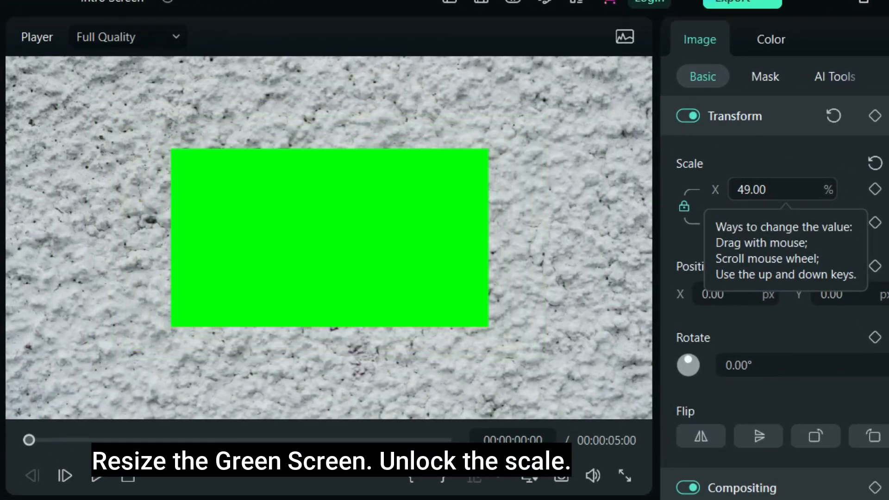
pyautogui.click(686, 213)
pyautogui.click(780, 187)
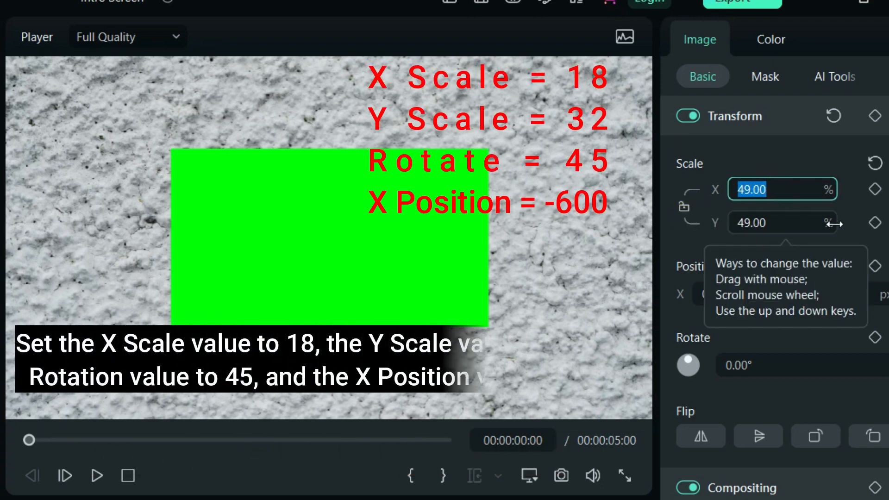
pyautogui.write('18')
pyautogui.press('Return')
pyautogui.click(758, 221)
pyautogui.write('3')
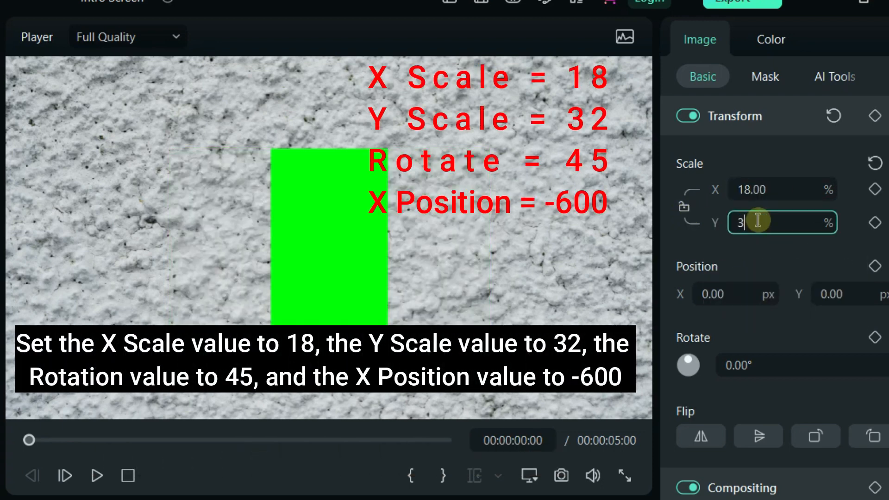
pyautogui.write('2')
pyautogui.press('Return')
# - Rotate the green solid to 45° and move the playhead to 1 second
pyautogui.click(751, 361)
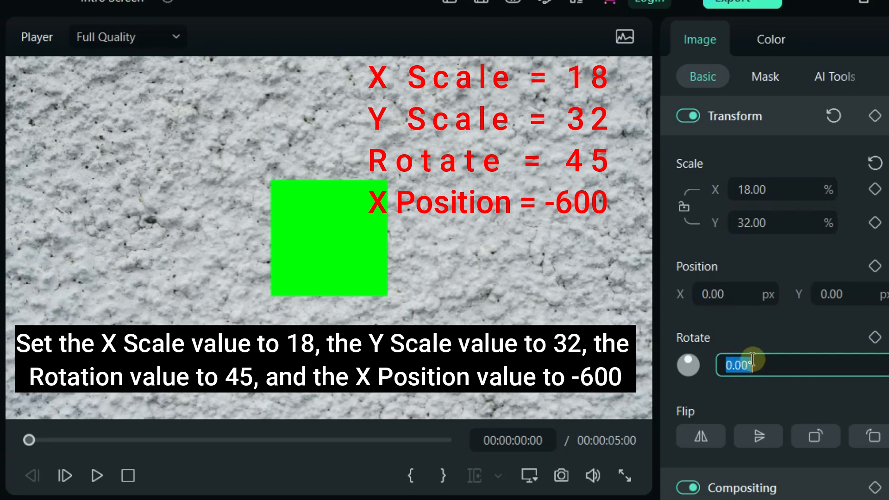
pyautogui.write('45')
pyautogui.press('Return')
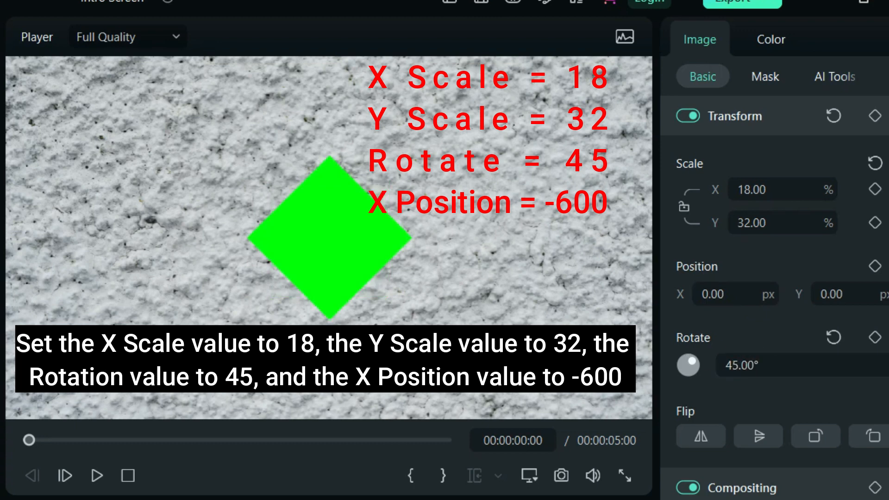
pyautogui.click(309, 271)
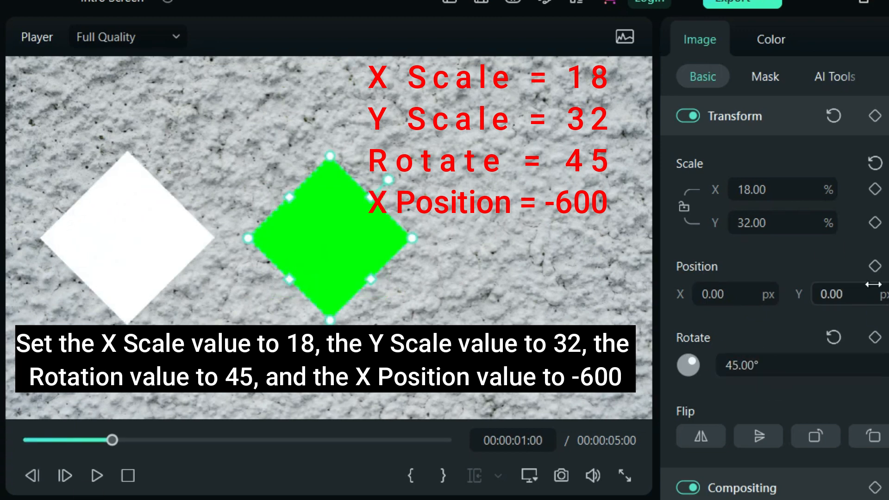
# - Set the green solid's X Position to -600 px
pyautogui.click(736, 293)
pyautogui.write('-600')
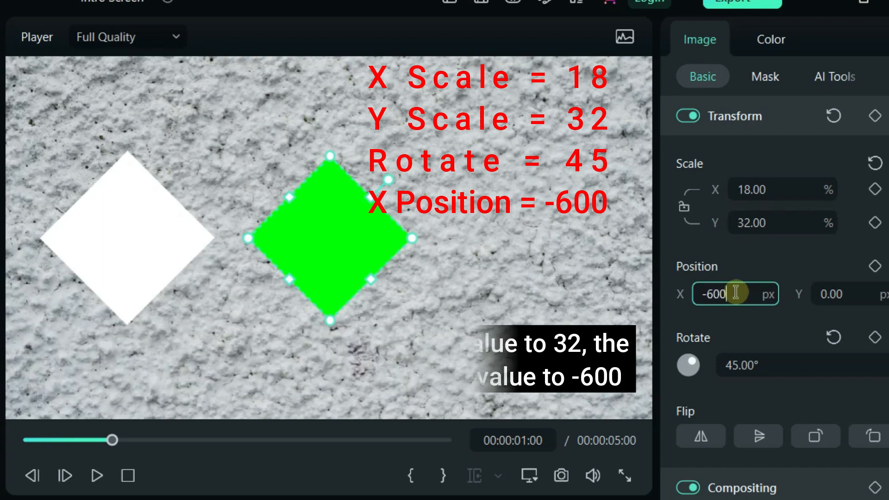
pyautogui.press('Return')
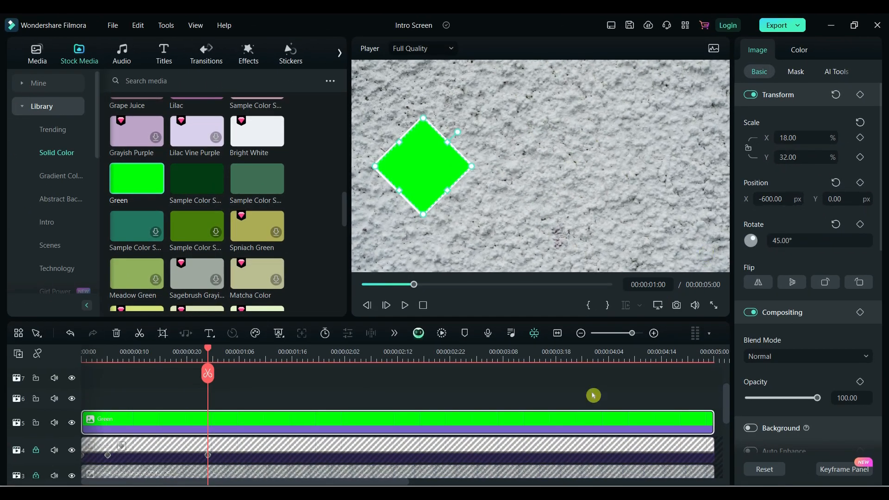
pyautogui.click(593, 395)
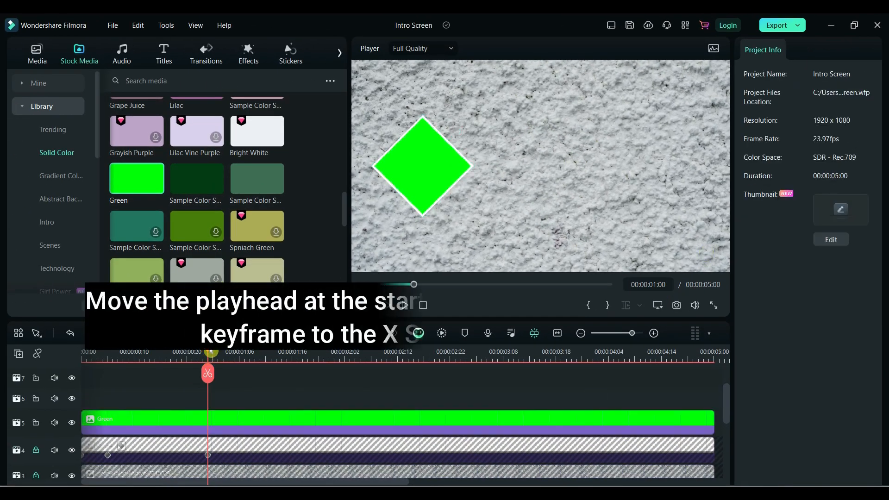
# - Add X Scale and Y Scale keyframes to the green solid at the start, at 5 frames and at 1 second
pyautogui.moveTo(209, 356); pyautogui.dragTo(81, 361)
pyautogui.click(151, 429)
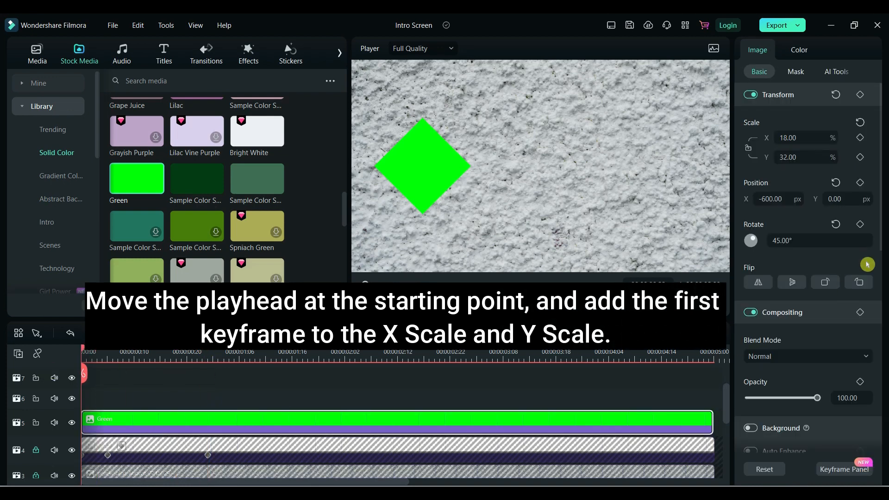
pyautogui.click(860, 139)
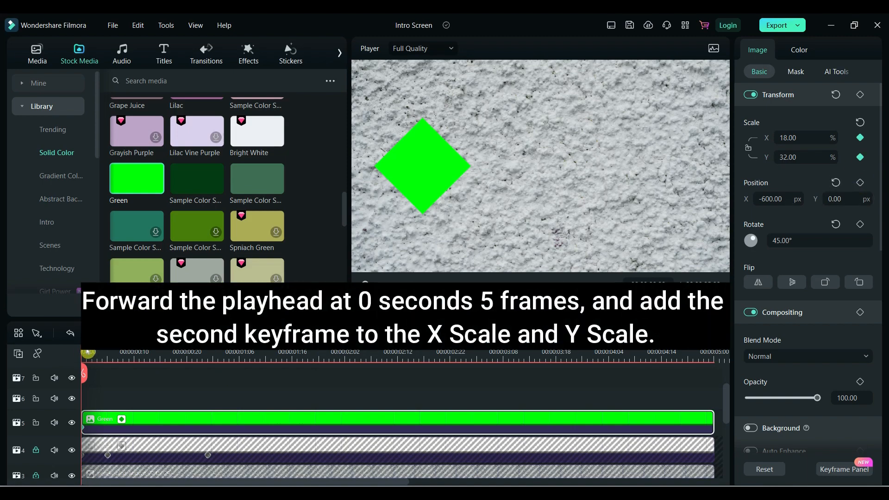
pyautogui.moveTo(87, 353); pyautogui.dragTo(110, 354)
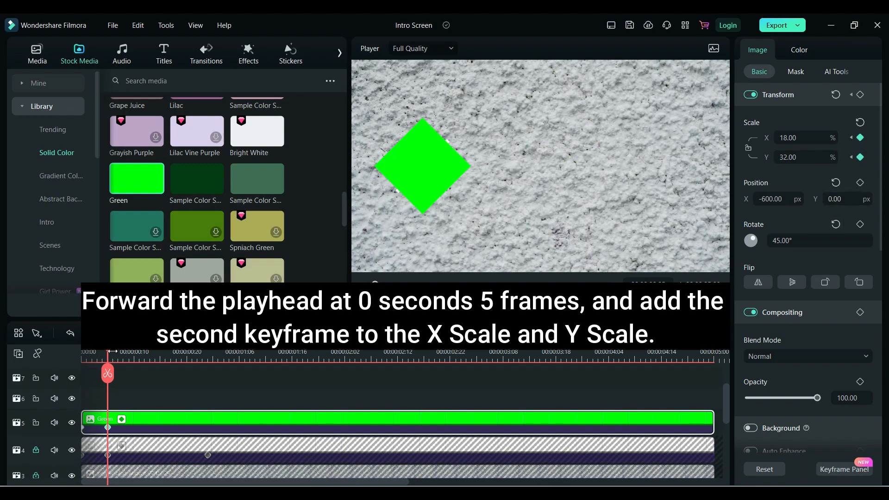
pyautogui.moveTo(112, 352); pyautogui.dragTo(207, 353)
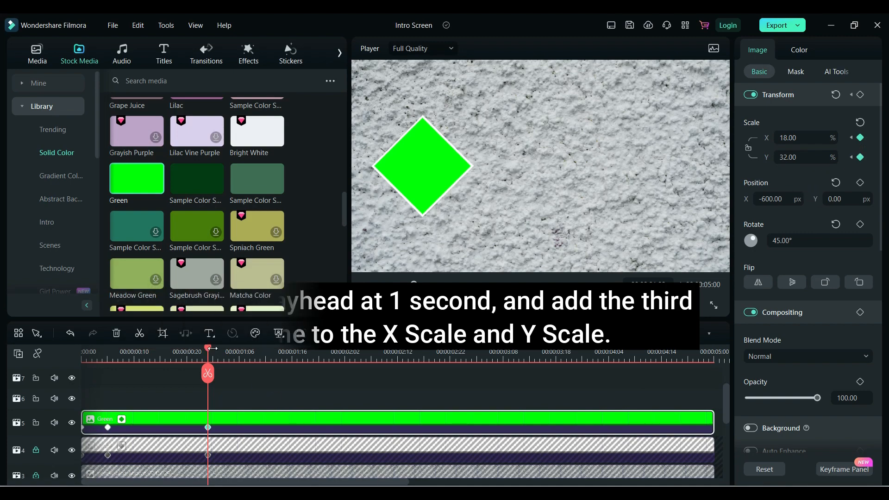
# - Set the green solid's X Scale to 0% at its first and second keyframes and return the playhead to the start
pyautogui.press('Home')
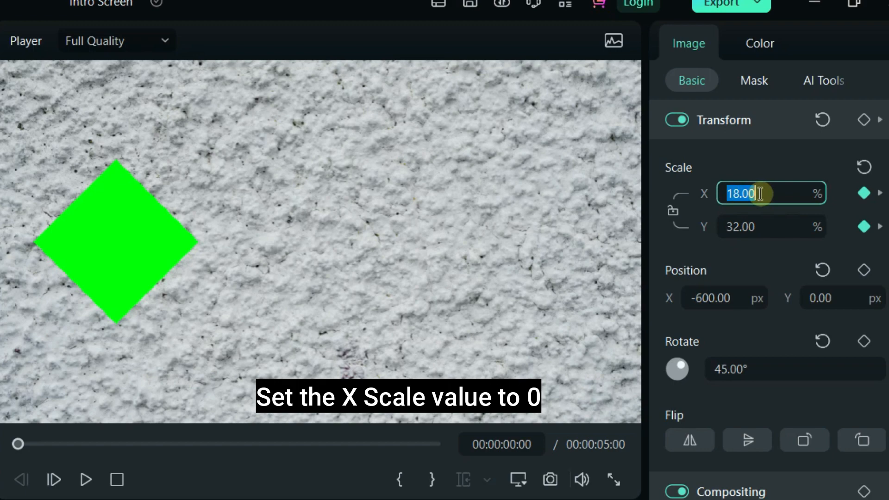
pyautogui.press('Return')
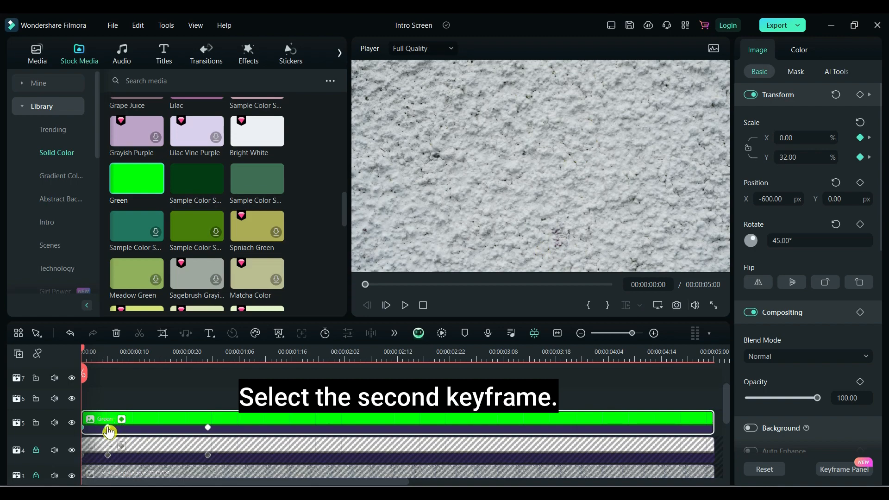
pyautogui.click(107, 427)
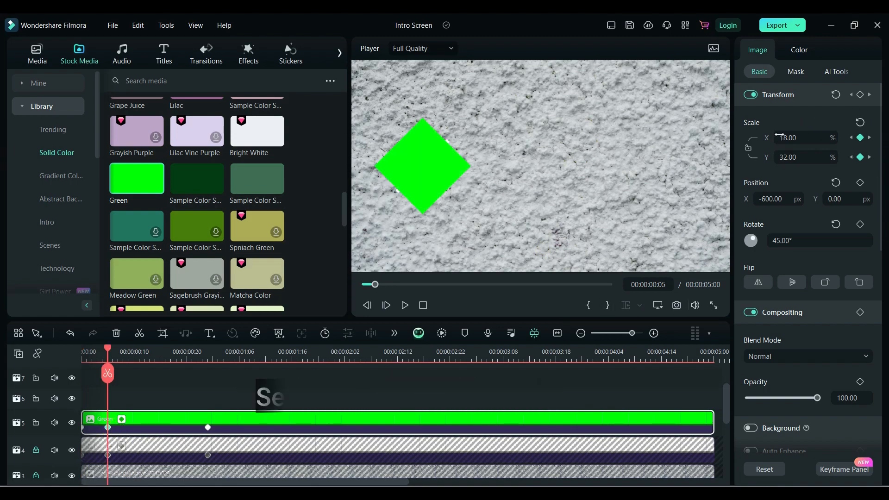
pyautogui.click(797, 138)
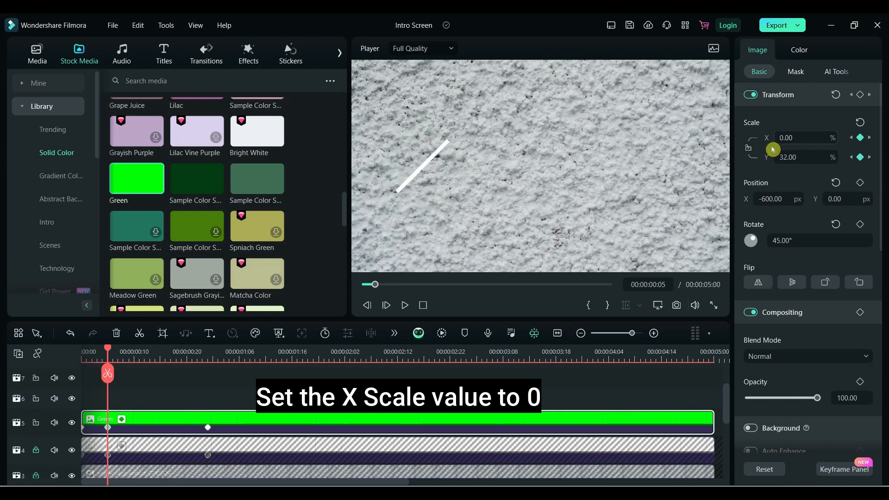
pyautogui.click(208, 428)
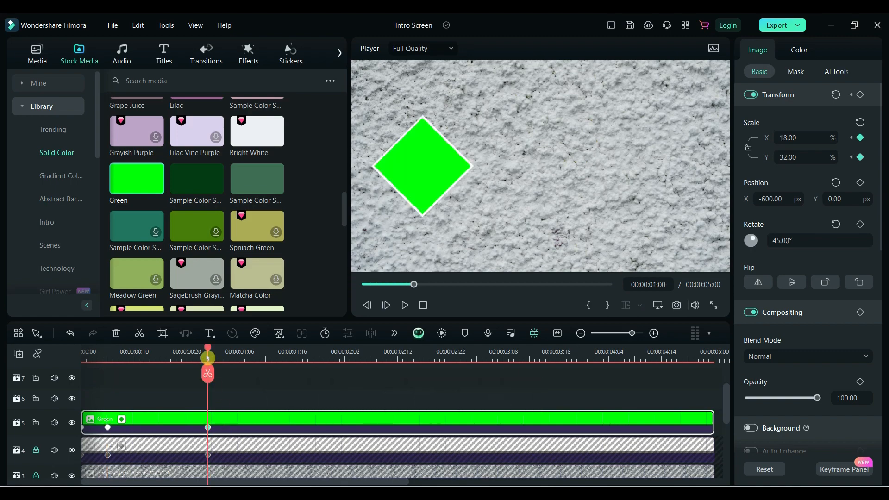
pyautogui.moveTo(207, 357); pyautogui.dragTo(202, 390)
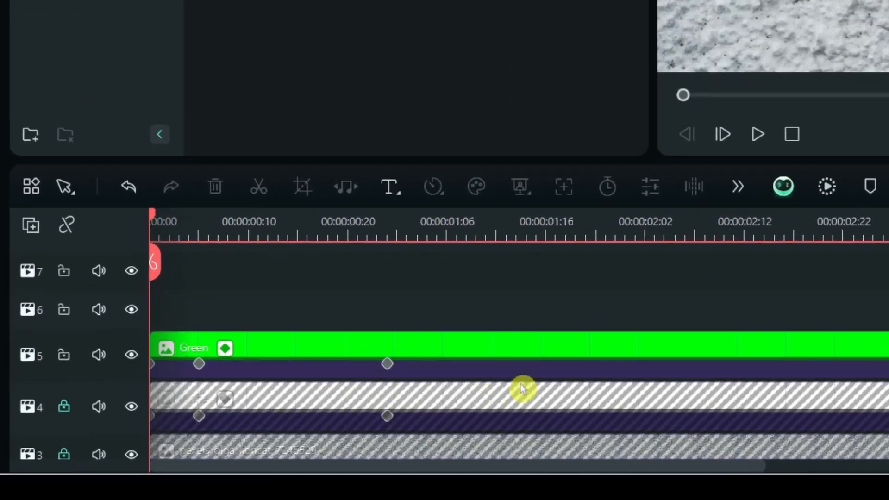
# - Lock the green solid's track and add the White solid color from the stock media to the track above it
pyautogui.click(579, 344)
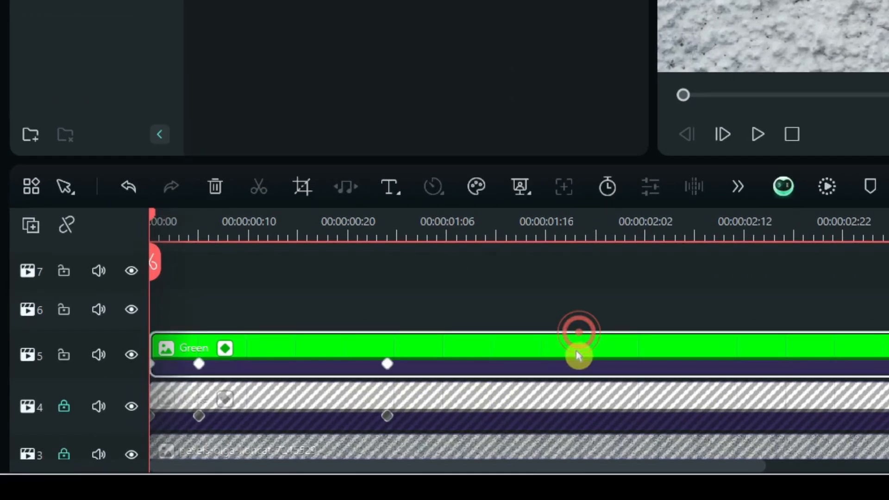
pyautogui.click(65, 358)
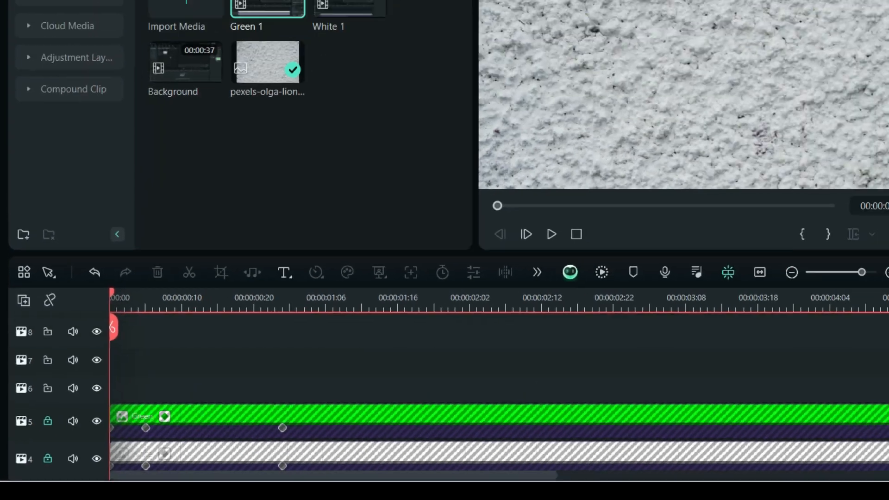
pyautogui.click(79, 52)
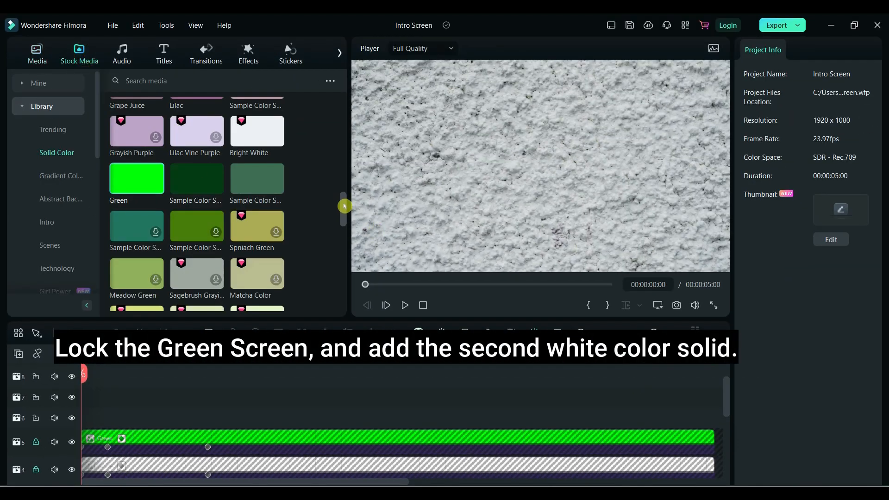
pyautogui.moveTo(344, 206); pyautogui.dragTo(343, 135)
pyautogui.moveTo(136, 221); pyautogui.dragTo(78, 428)
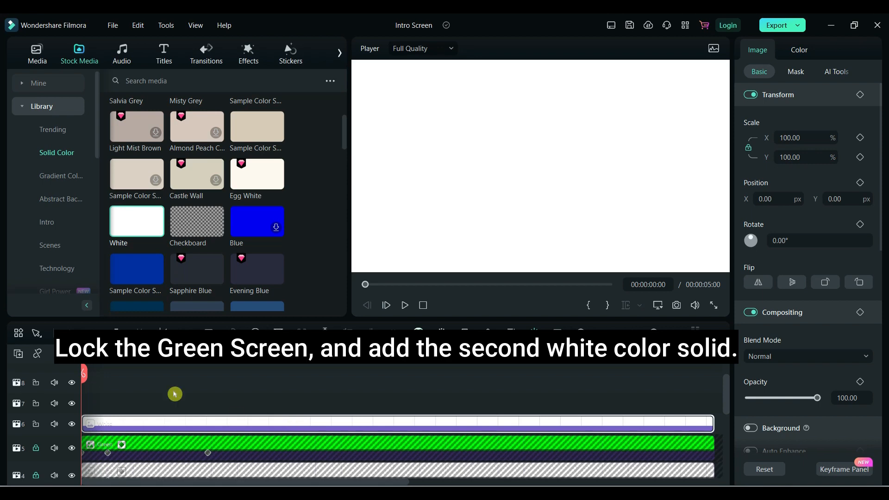
# - At 1 second, unlink the second white solid's scale proportions and set X Scale to 19% and Y Scale to 34%
pyautogui.moveTo(84, 346)
pyautogui.mouseDown()
pyautogui.moveTo(180, 353)
pyautogui.moveTo(95, 357)
pyautogui.mouseUp()
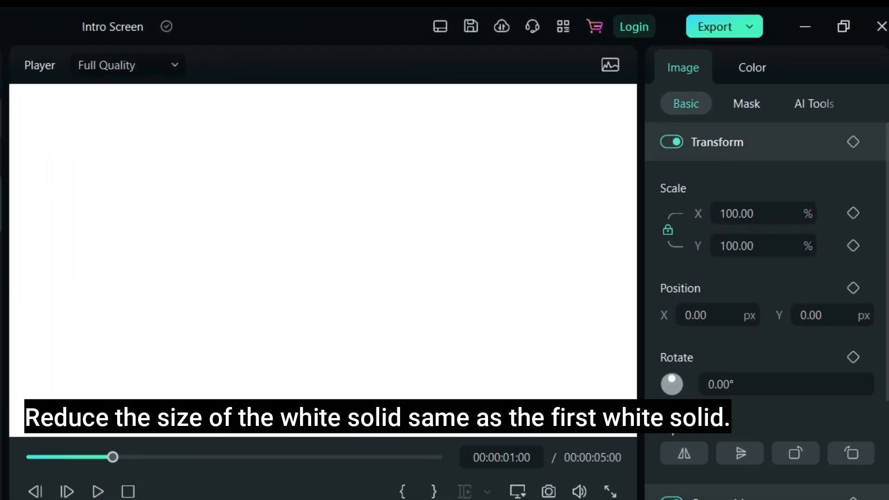
pyautogui.moveTo(754, 202); pyautogui.dragTo(722, 203)
pyautogui.click(667, 230)
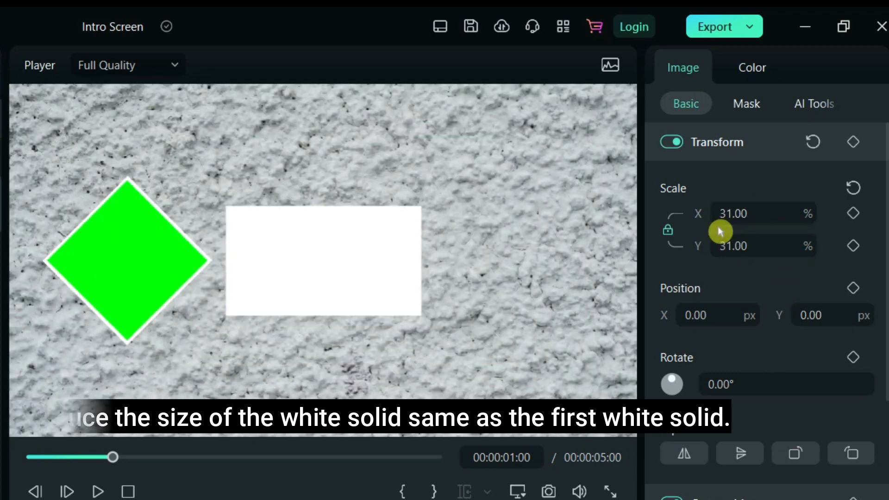
pyautogui.click(749, 214)
pyautogui.write('19')
pyautogui.press('Return')
pyautogui.click(753, 250)
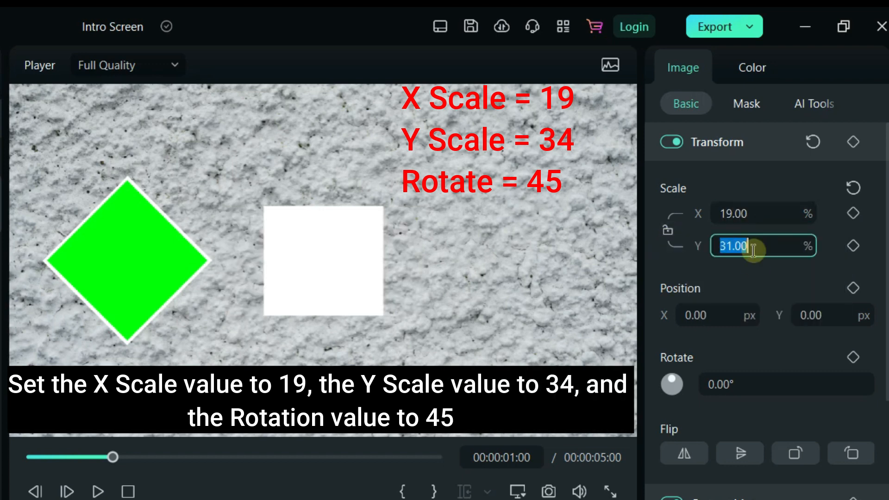
pyautogui.write('34')
pyautogui.press('Return')
# - Rotate the second white solid to 45°
pyautogui.click(754, 383)
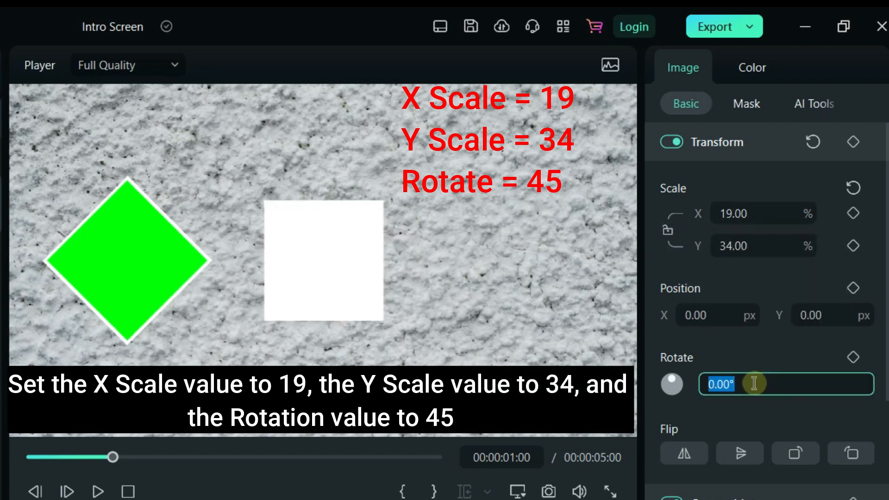
pyautogui.write('45')
pyautogui.press('Return')
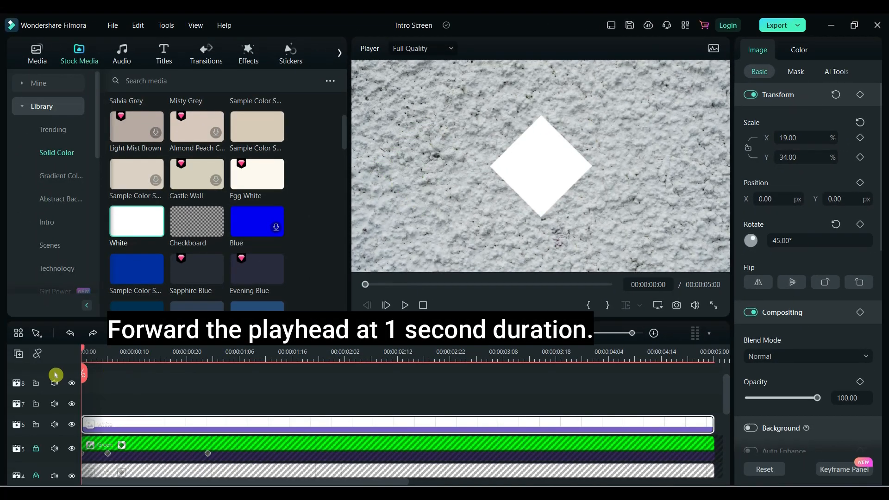
# - Add keyframes for X Scale, Y Scale, Rotate and Opacity to the second white solid at 1 second
pyautogui.press('Right')
pyautogui.moveTo(212, 380); pyautogui.dragTo(208, 376)
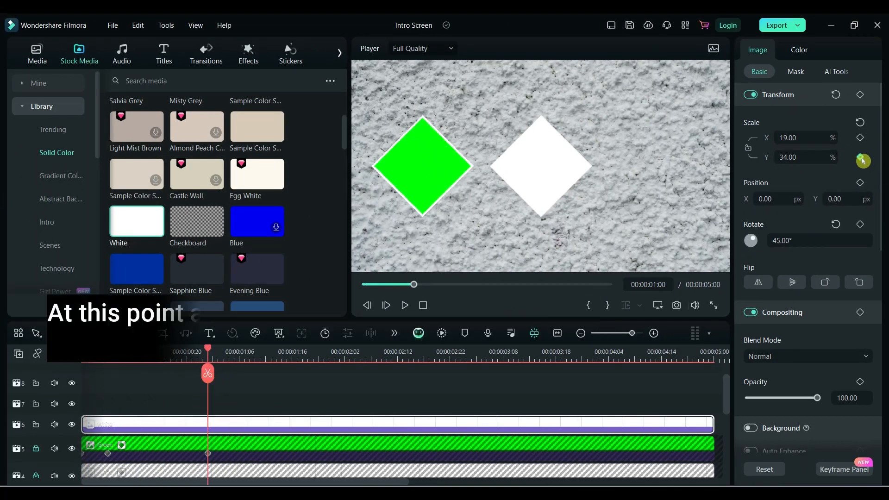
pyautogui.click(860, 137)
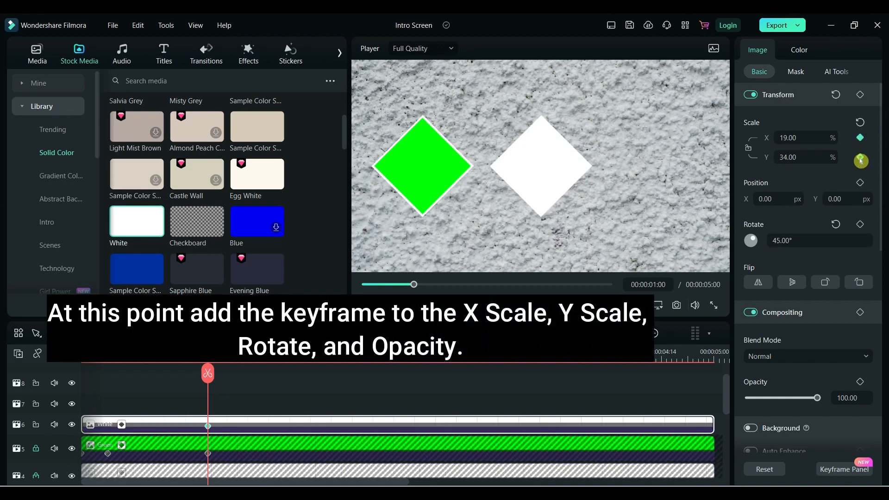
pyautogui.click(860, 158)
pyautogui.scroll(-1, 870, 232)
pyautogui.click(860, 337)
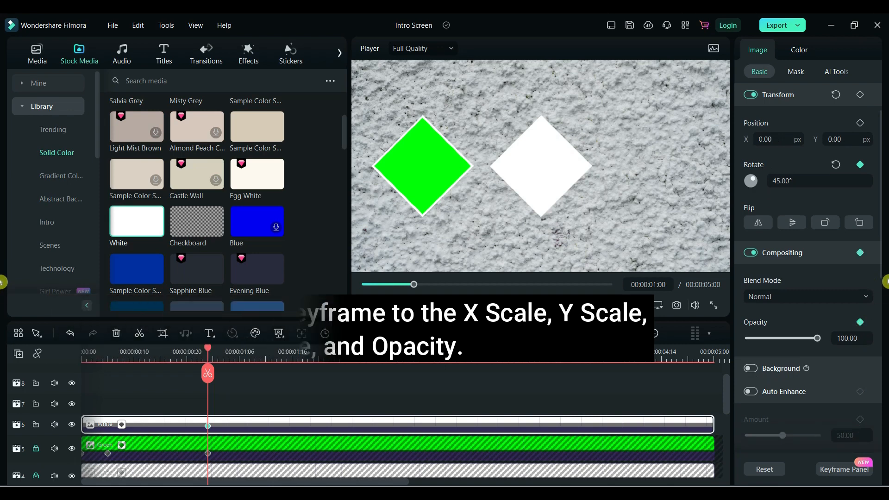
pyautogui.scroll(1, 787, 333)
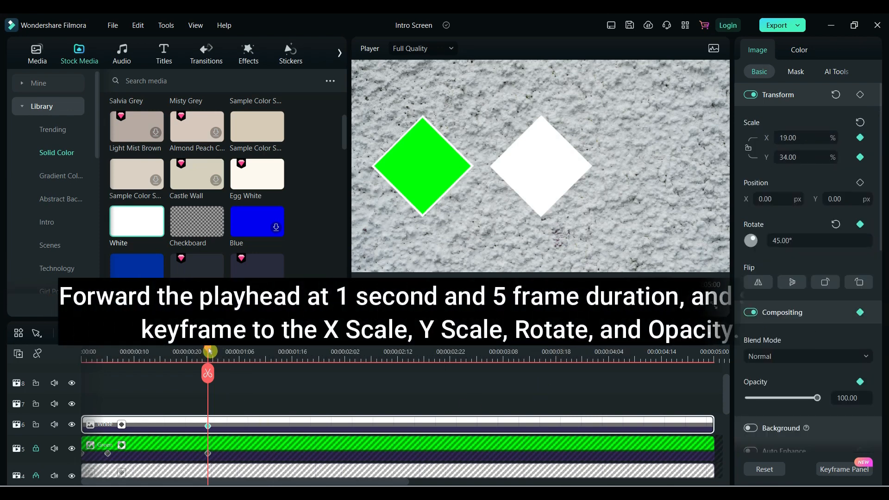
# - Add X Scale, Y Scale, Rotate and Opacity keyframes to the second white solid at 1 second 5 frames and at 2 seconds
pyautogui.moveTo(208, 351); pyautogui.dragTo(237, 354)
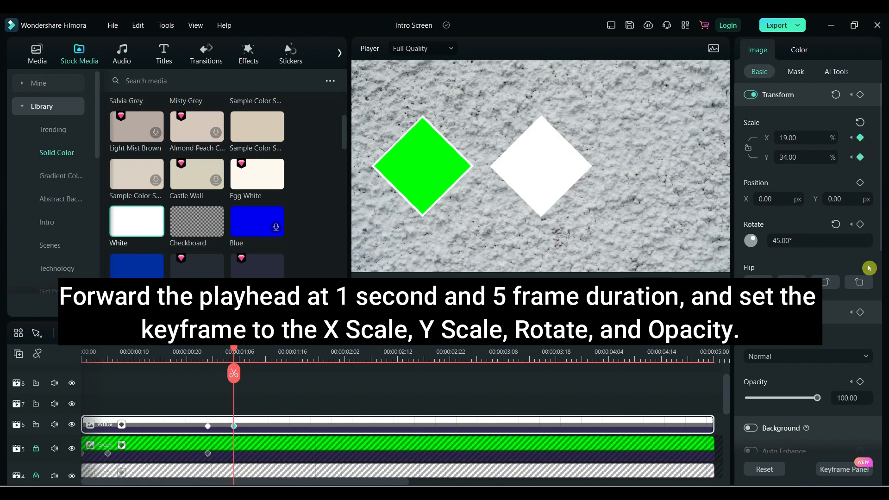
pyautogui.click(860, 224)
pyautogui.click(243, 351)
pyautogui.moveTo(245, 351); pyautogui.dragTo(333, 358)
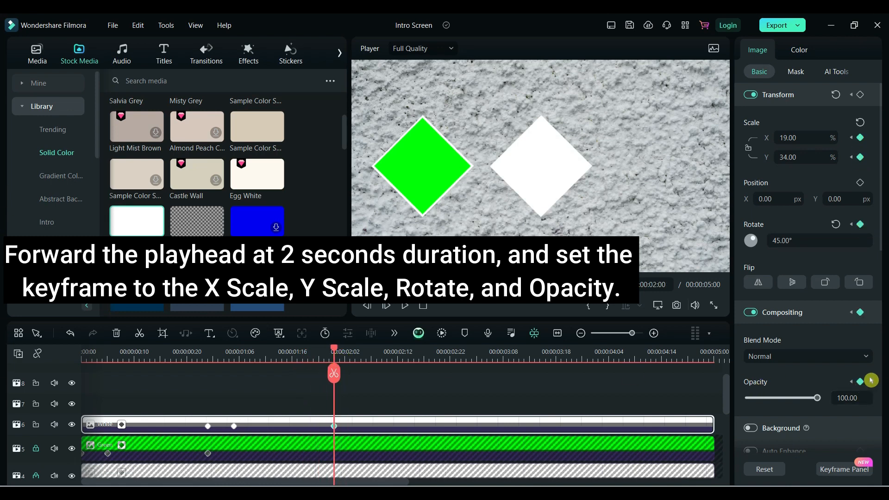
# - At the second white solid's first keyframe, set X Scale to 1%, Rotate to 90° and Opacity to 0
pyautogui.moveTo(334, 351); pyautogui.dragTo(209, 364)
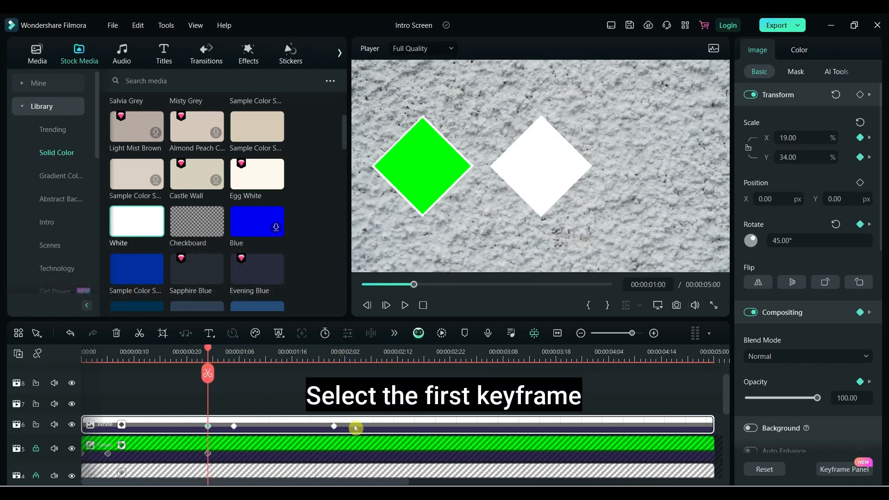
pyautogui.click(798, 138)
pyautogui.write('1')
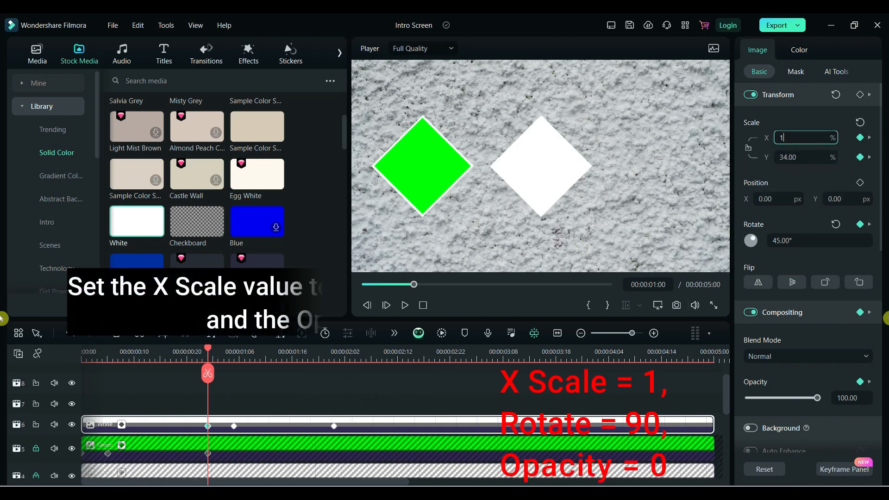
pyautogui.press('Return')
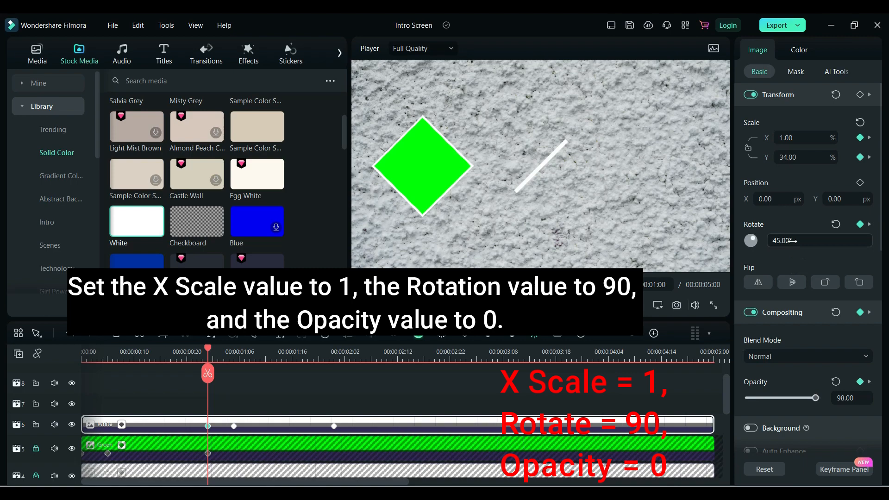
pyautogui.doubleClick(793, 241)
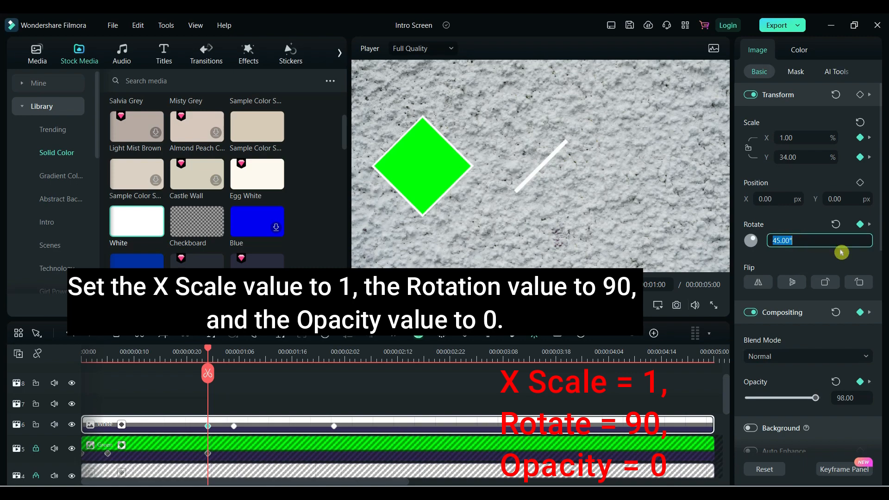
pyautogui.write('90')
pyautogui.press('Return')
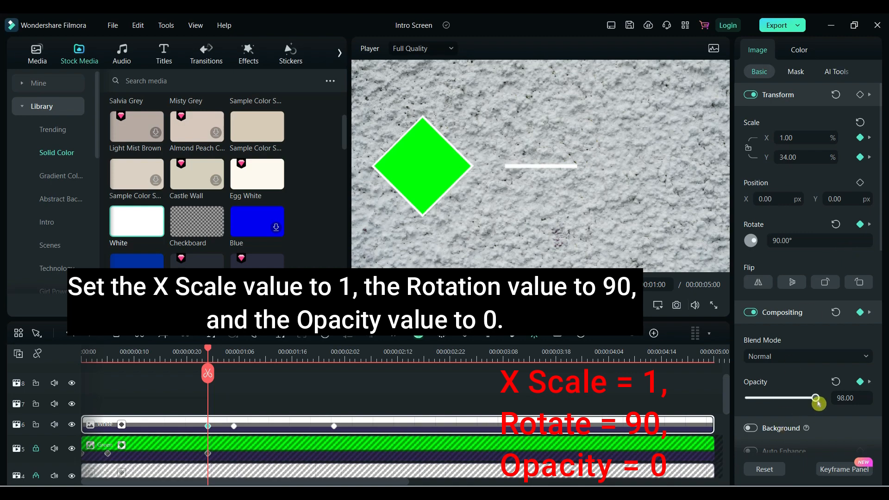
pyautogui.moveTo(815, 401); pyautogui.dragTo(745, 401)
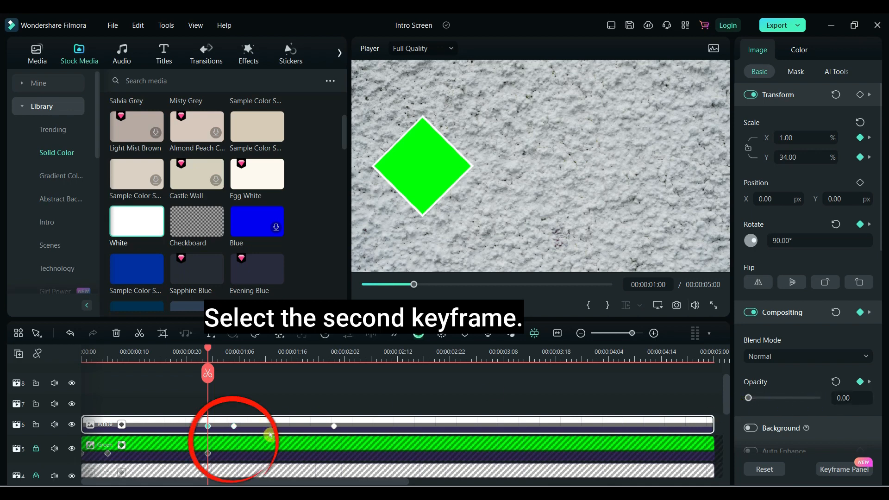
# - At the second white solid's second keyframe, set X Scale to 1%, and play the animation from the start
pyautogui.click(233, 433)
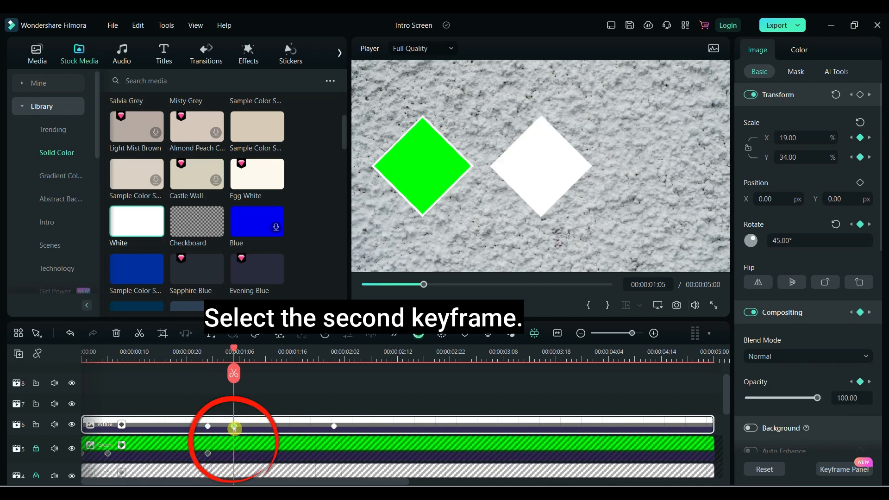
pyautogui.click(797, 138)
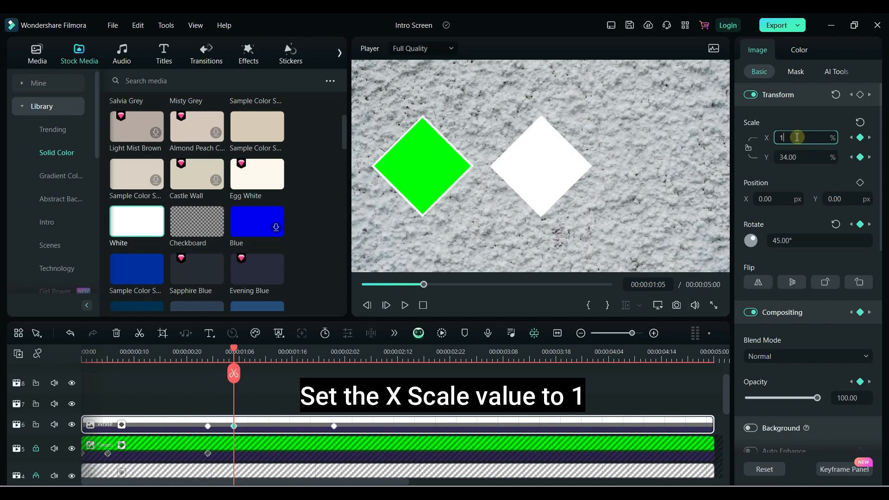
pyautogui.write('1')
pyautogui.press('Return')
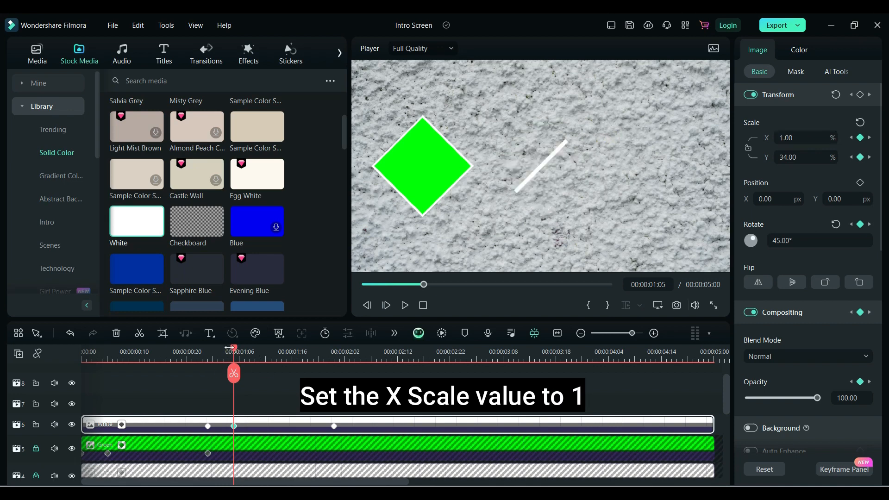
pyautogui.moveTo(234, 352); pyautogui.dragTo(82, 389)
pyautogui.click(405, 307)
pyautogui.click(404, 308)
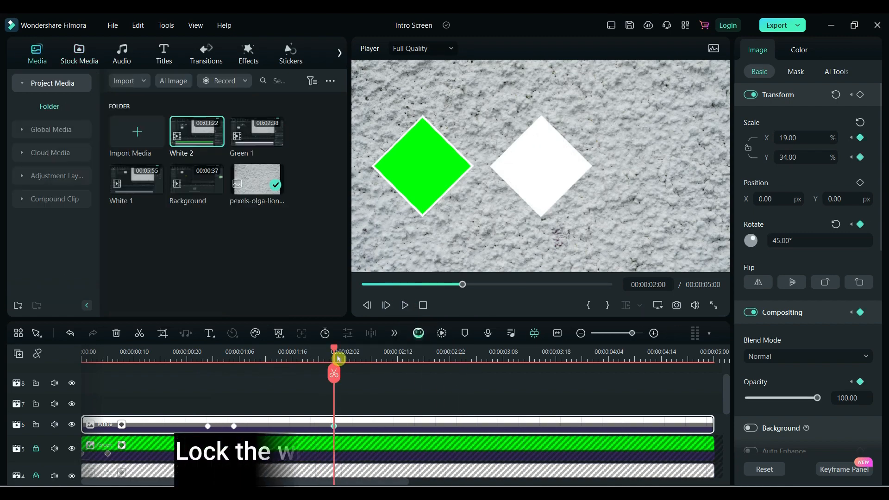
# - Lock the second white solid's track and add a Green solid color on the empty track above it
pyautogui.moveTo(335, 361); pyautogui.dragTo(83, 361)
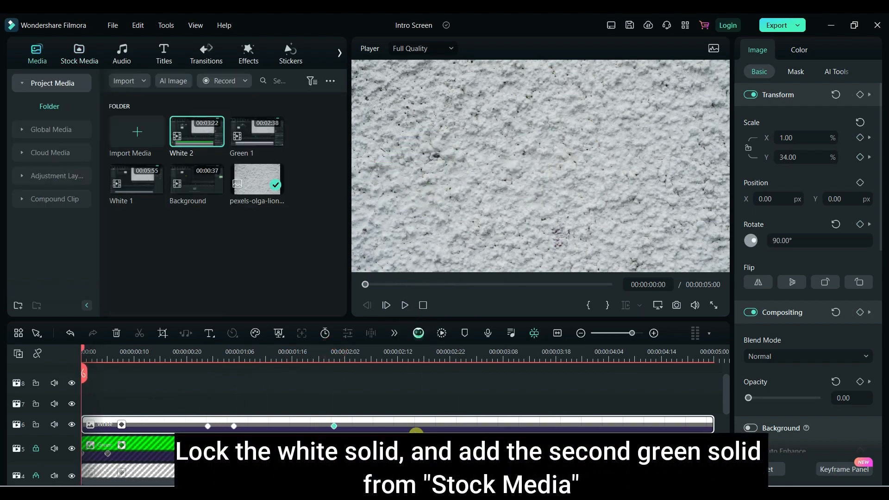
pyautogui.click(36, 425)
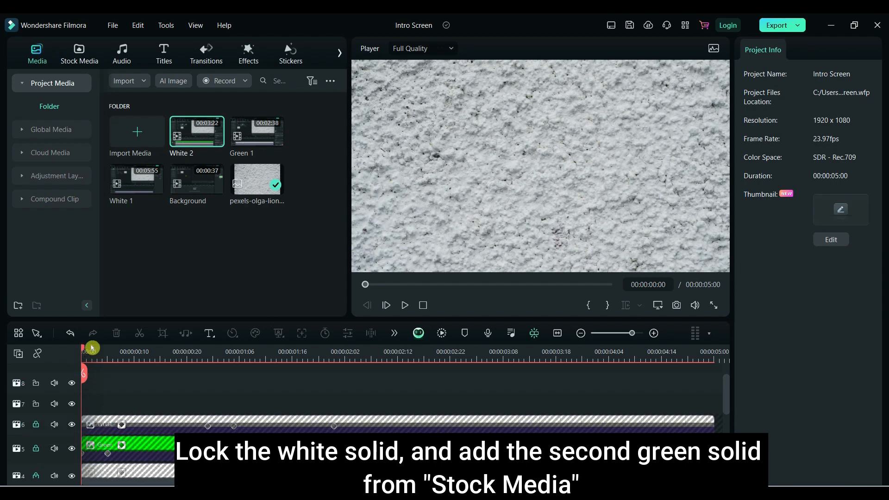
pyautogui.moveTo(83, 352); pyautogui.dragTo(333, 352)
pyautogui.click(80, 53)
pyautogui.scroll(-5, 346, 209)
pyautogui.moveTo(136, 204); pyautogui.dragTo(85, 403)
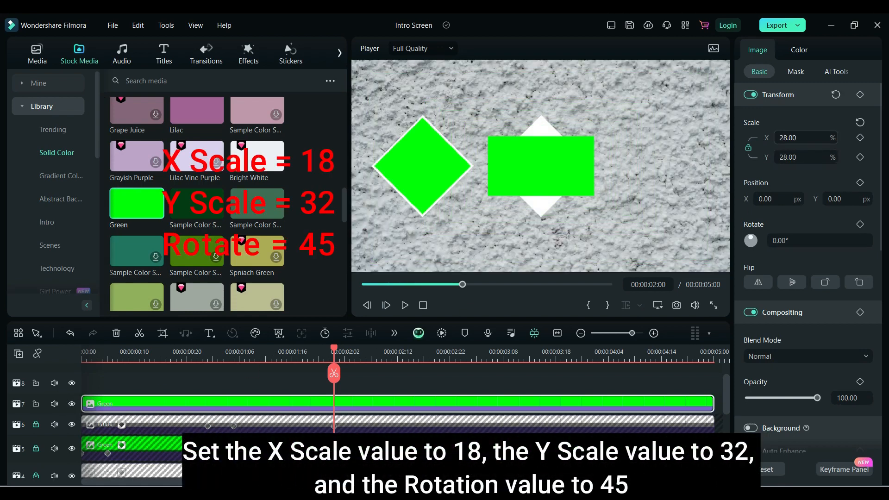
# - Unlink the second green solid's scale axes and set X Scale to 18%, Y Scale to 32% and Rotate to 45°
pyautogui.click(748, 149)
pyautogui.click(798, 137)
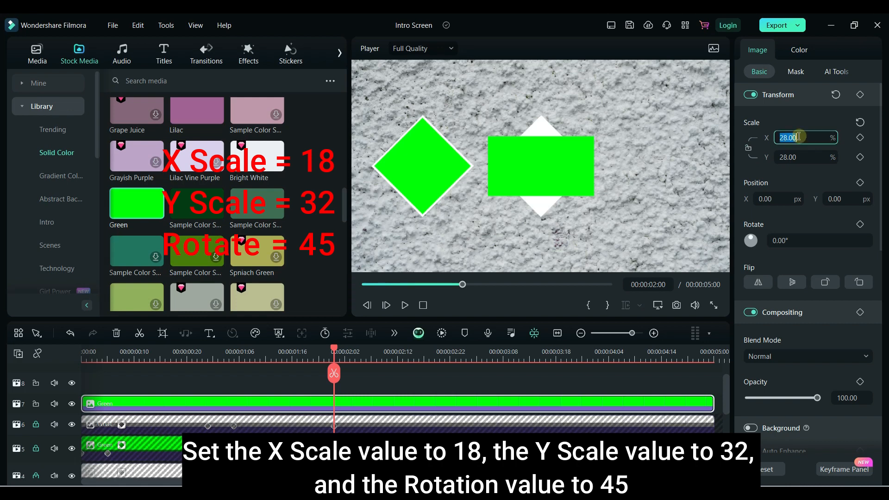
pyautogui.write('18')
pyautogui.click(795, 157)
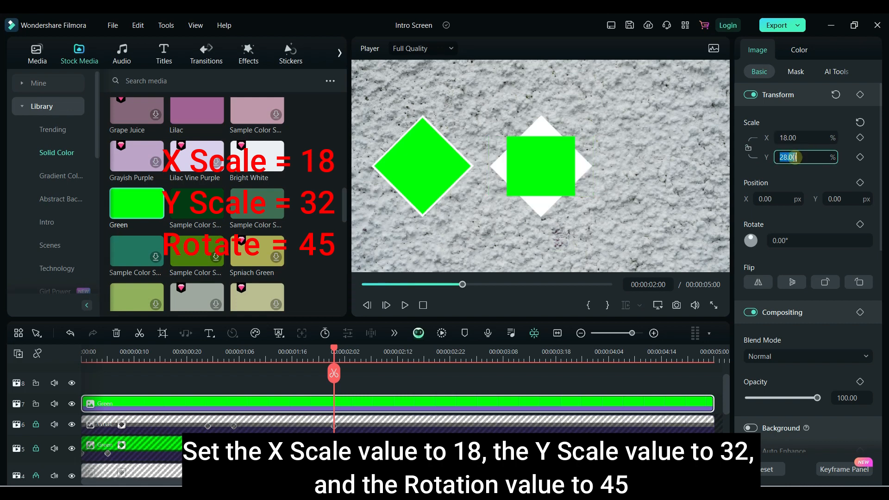
pyautogui.write('32')
pyautogui.click(798, 240)
pyautogui.write('45')
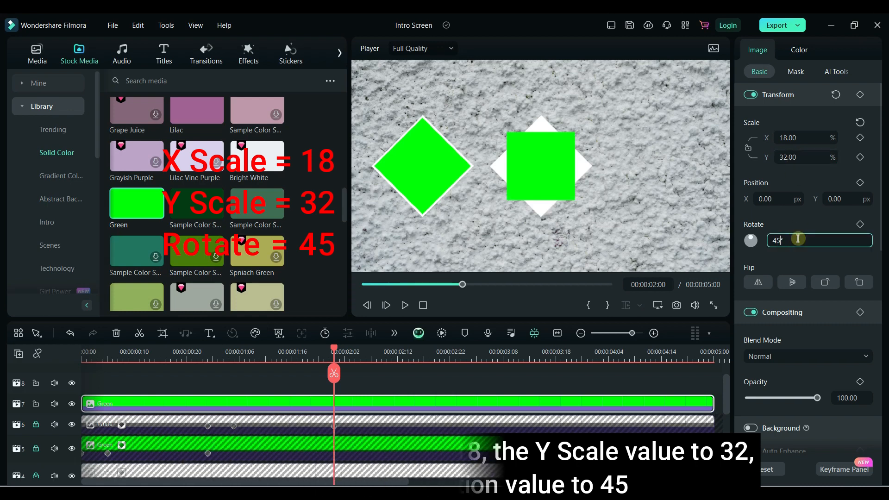
pyautogui.press('Return')
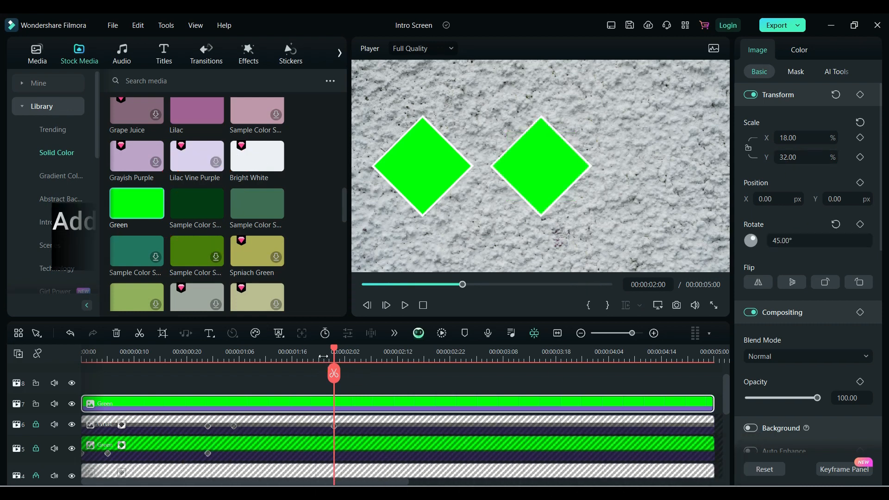
# - Add X Scale and Y Scale keyframes to the second green solid at 1 second, 1 second 5 frames and 2 seconds
pyautogui.moveTo(334, 374); pyautogui.dragTo(207, 374)
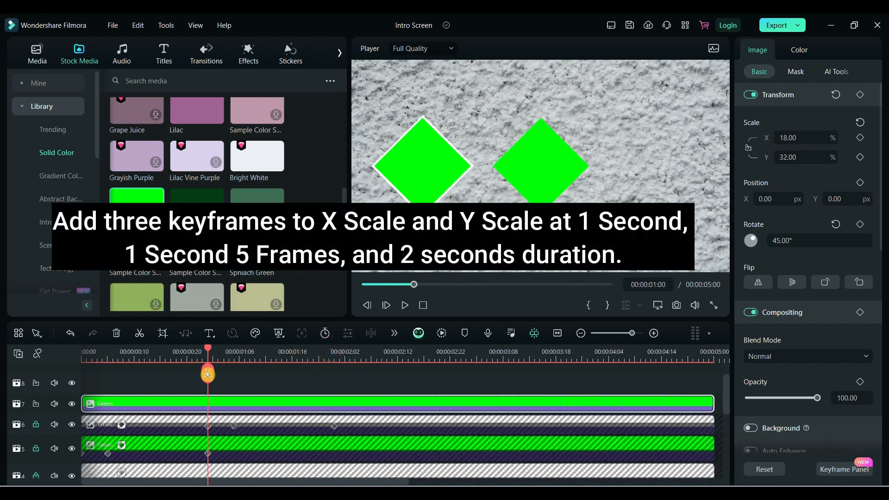
pyautogui.click(860, 139)
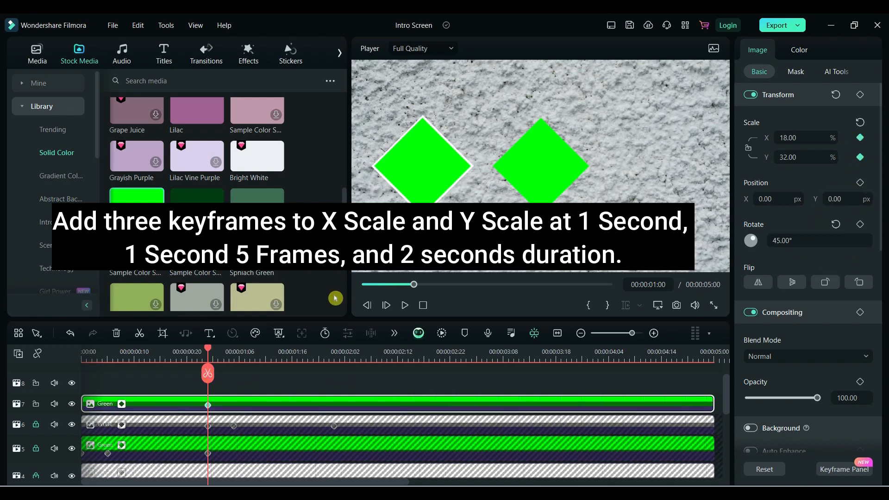
pyautogui.moveTo(209, 350); pyautogui.dragTo(234, 355)
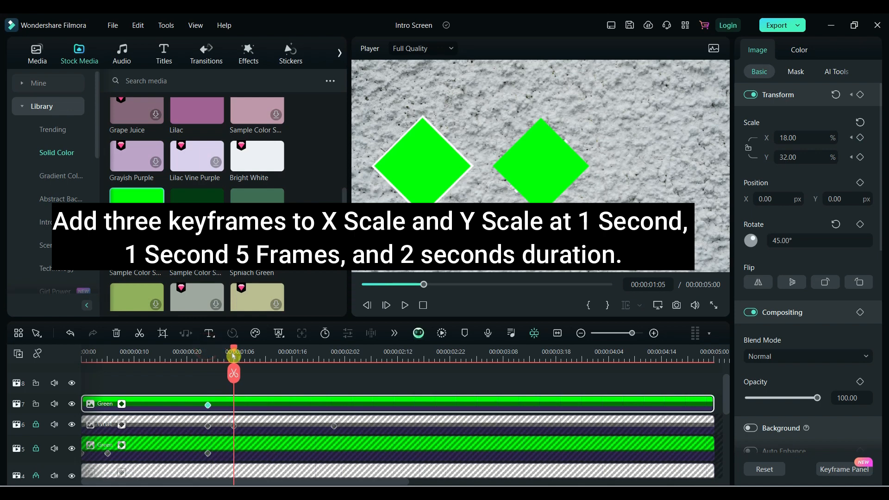
pyautogui.click(860, 139)
pyautogui.click(860, 157)
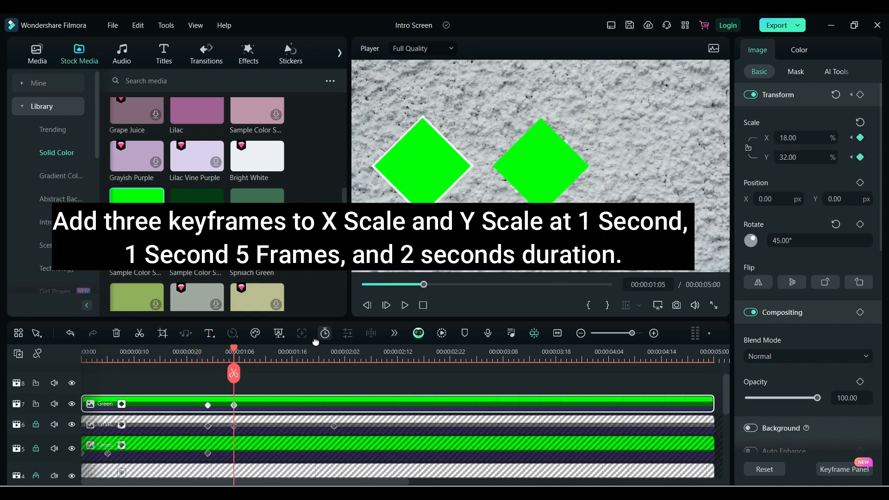
pyautogui.moveTo(237, 350); pyautogui.dragTo(334, 352)
pyautogui.click(859, 157)
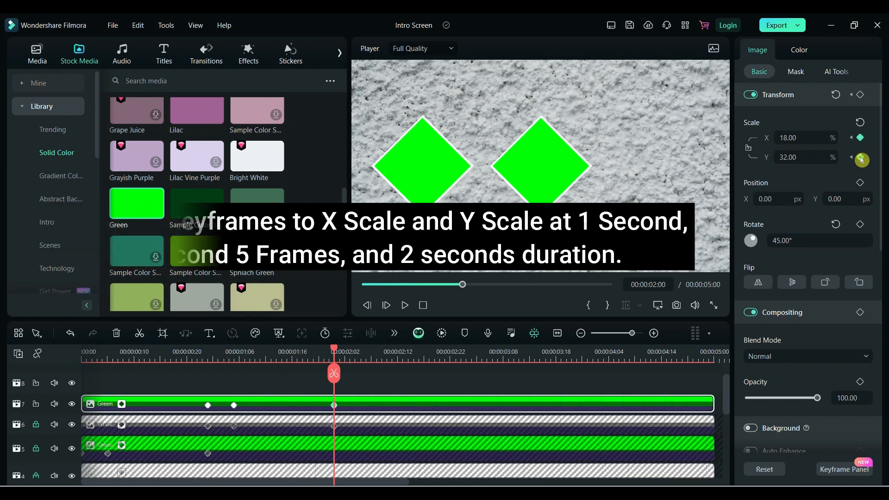
# - Set X Scale to 0% at both the first and second keyframes of the second green solid
pyautogui.click(208, 353)
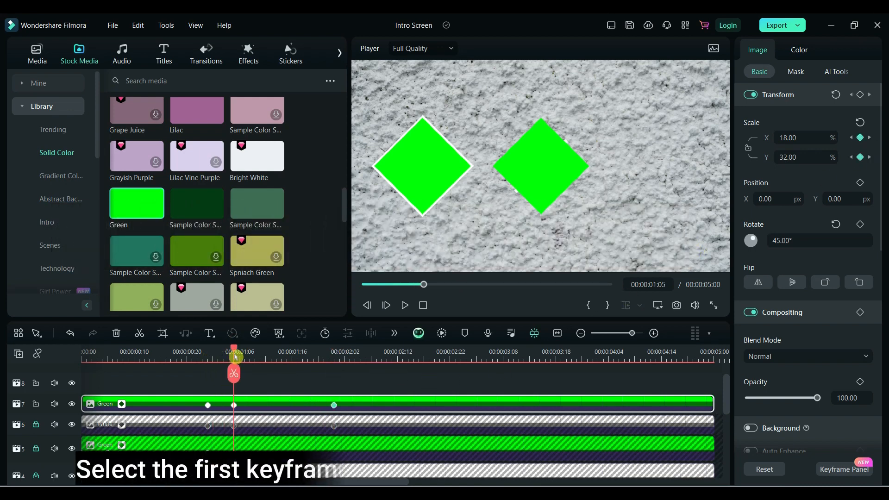
pyautogui.click(208, 406)
pyautogui.click(782, 136)
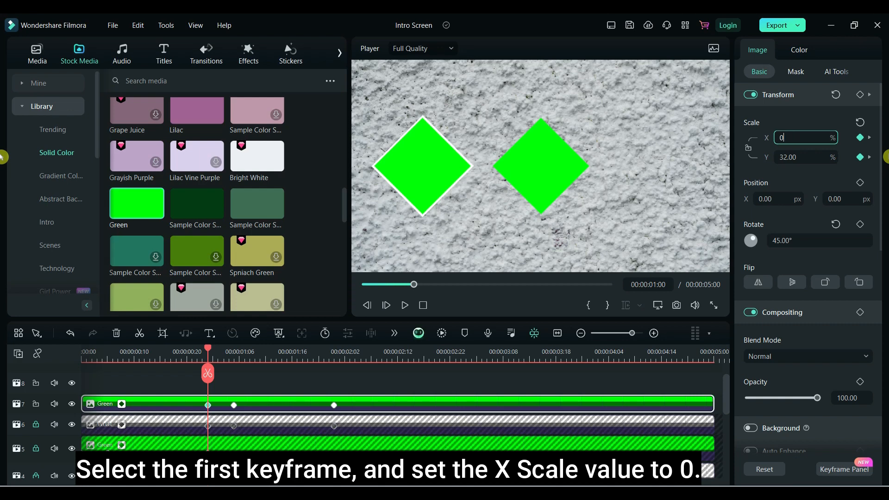
pyautogui.write('0')
pyautogui.press('Return')
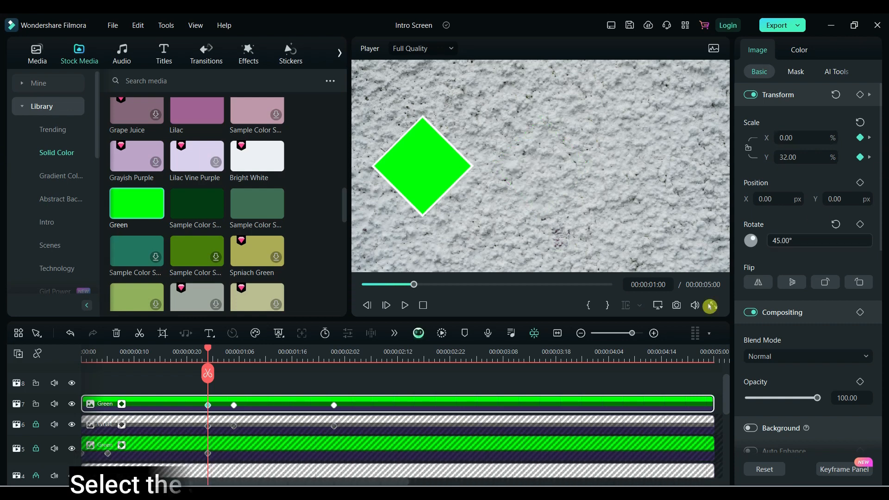
pyautogui.click(235, 406)
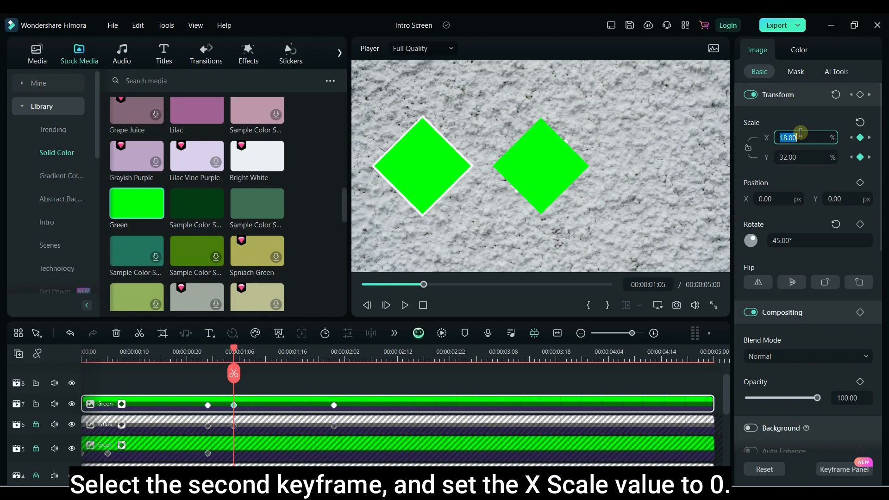
pyautogui.press('Return')
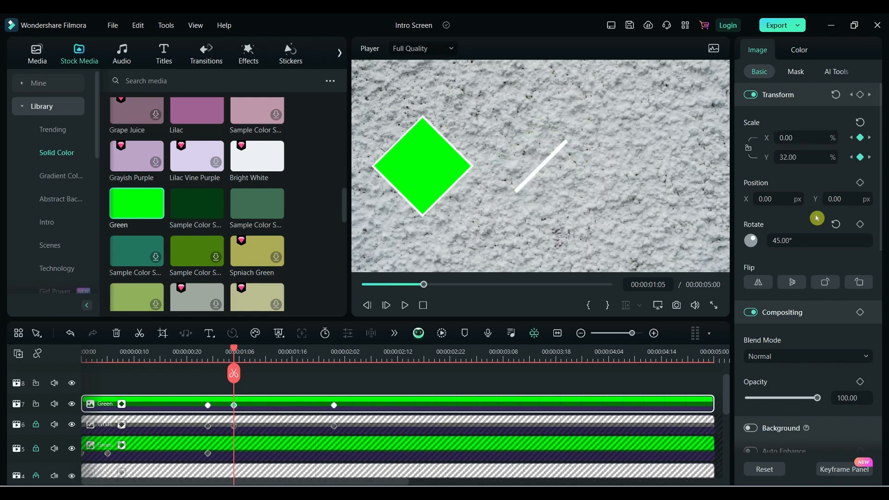
pyautogui.moveTo(227, 344); pyautogui.dragTo(212, 368)
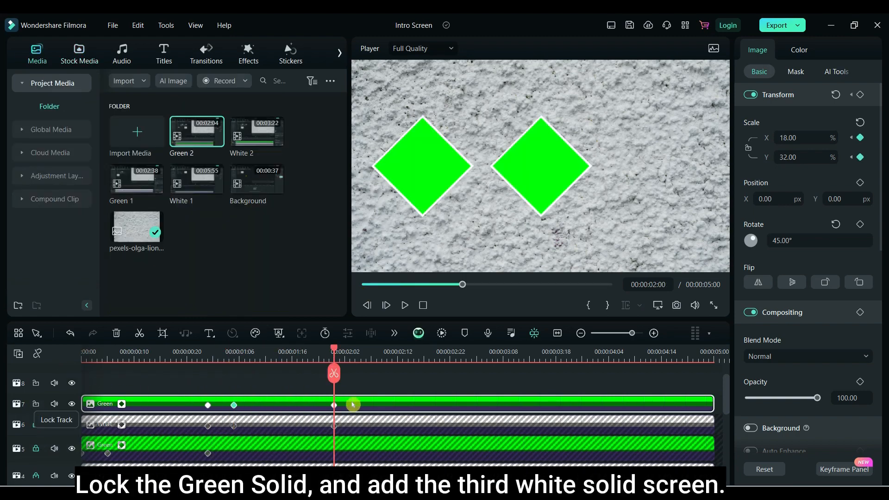
# - Lock the second green solid's track and add a third White solid color on track 8
pyautogui.click(37, 406)
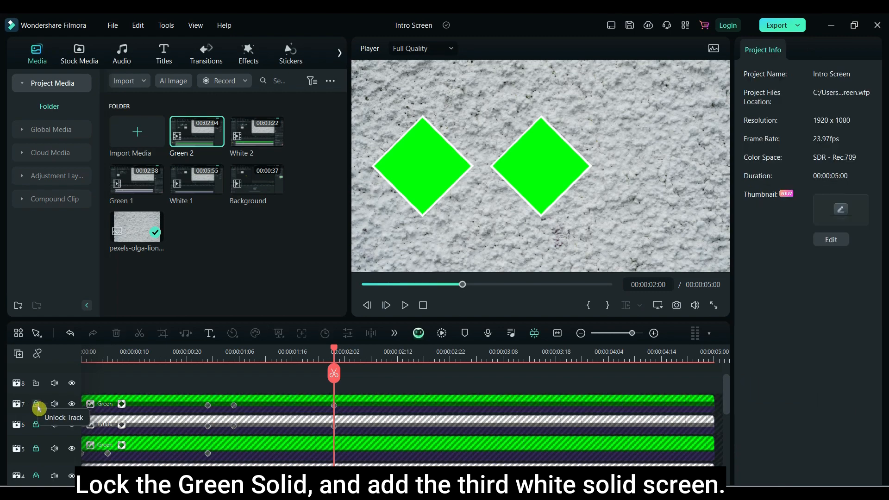
pyautogui.moveTo(724, 412); pyautogui.dragTo(725, 382)
pyautogui.click(70, 62)
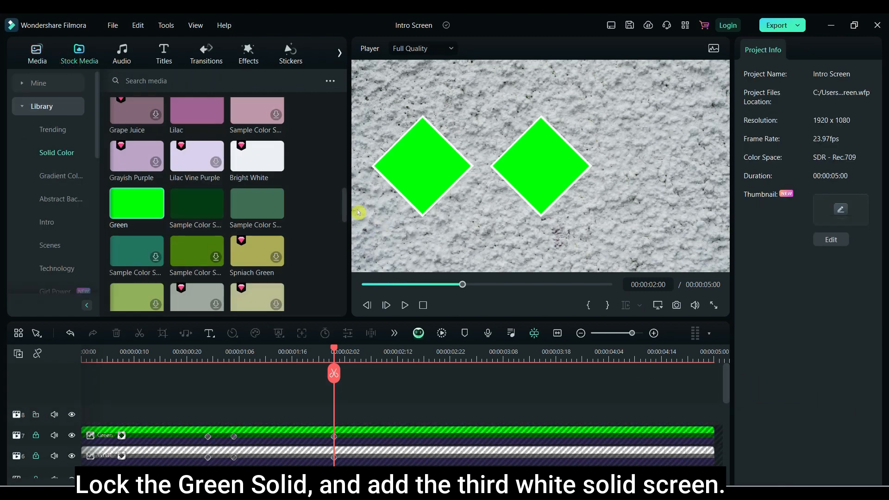
pyautogui.moveTo(343, 206); pyautogui.dragTo(343, 137)
pyautogui.moveTo(120, 198); pyautogui.dragTo(87, 414)
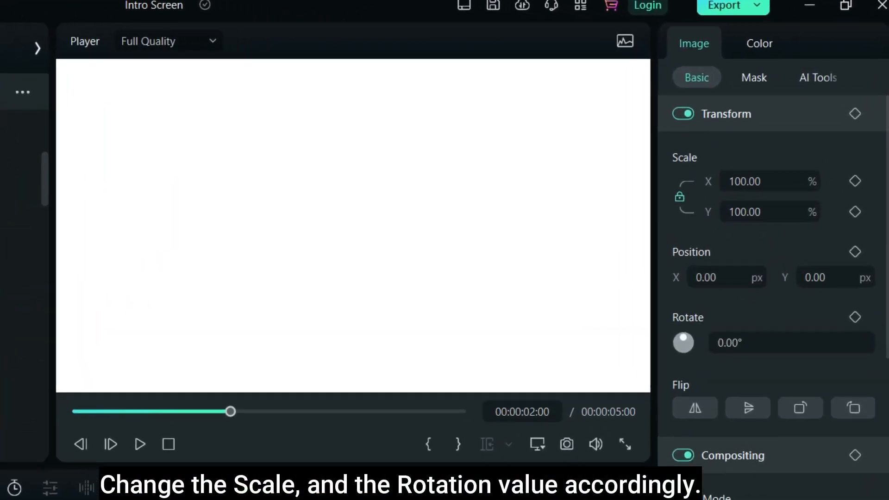
# - Scale the third white solid uniformly to 30%
pyautogui.doubleClick(771, 162)
pyautogui.write('30')
pyautogui.press('Return')
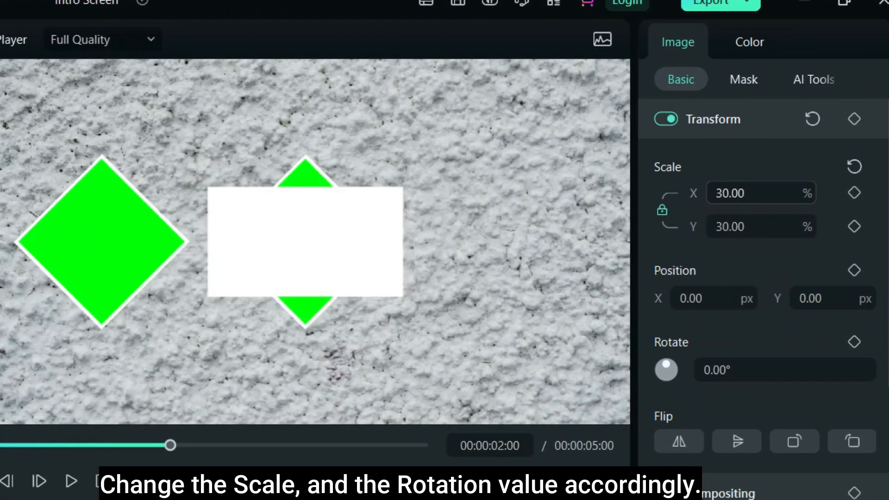
# - Unlink the third white solid's scale axes and set X Scale to 19%, Y Scale to 34% and Rotate to 45°
pyautogui.click(662, 210)
pyautogui.click(741, 193)
pyautogui.doubleClick(741, 194)
pyautogui.write('1')
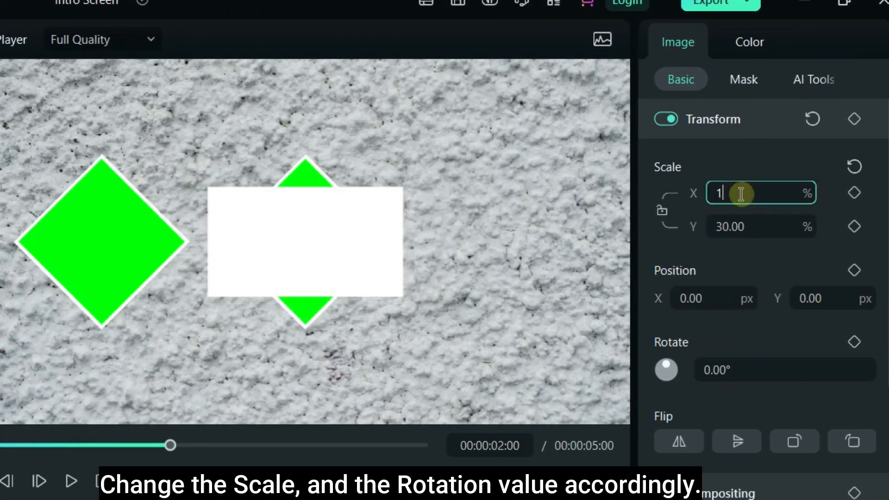
pyautogui.write('9')
pyautogui.press('Return')
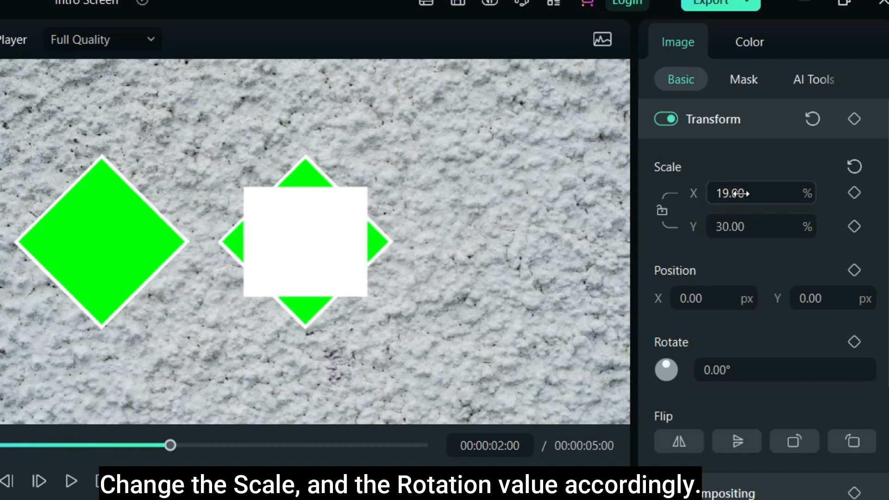
pyautogui.doubleClick(736, 227)
pyautogui.write('34')
pyautogui.press('Return')
pyautogui.doubleClick(750, 369)
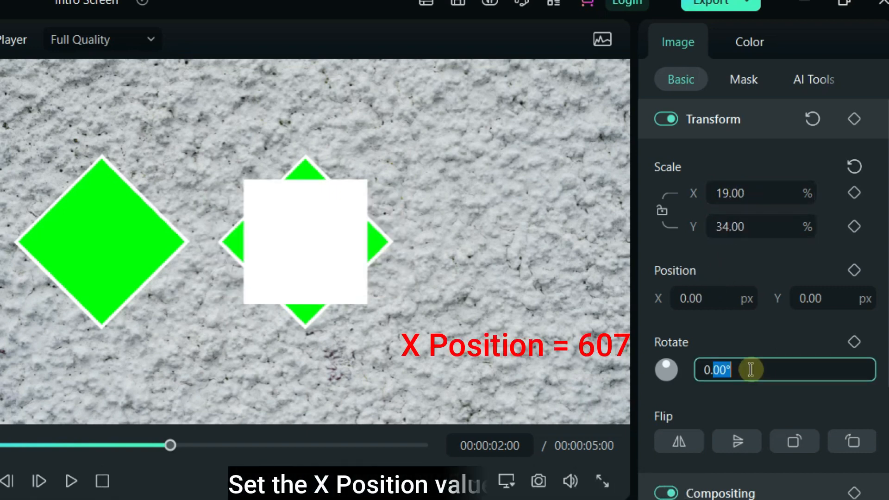
pyautogui.write('45')
pyautogui.press('Return')
# - Move the third white solid beside the second diamond at X Position 607 px and Y Position 0 px
pyautogui.moveTo(310, 253); pyautogui.dragTo(498, 256)
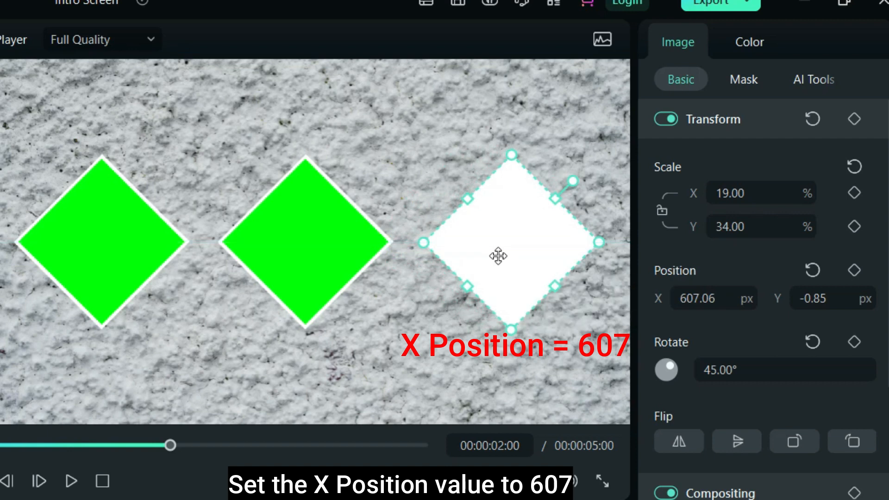
pyautogui.click(501, 259)
pyautogui.doubleClick(721, 299)
pyautogui.press('BackSpace')
pyautogui.press('Return')
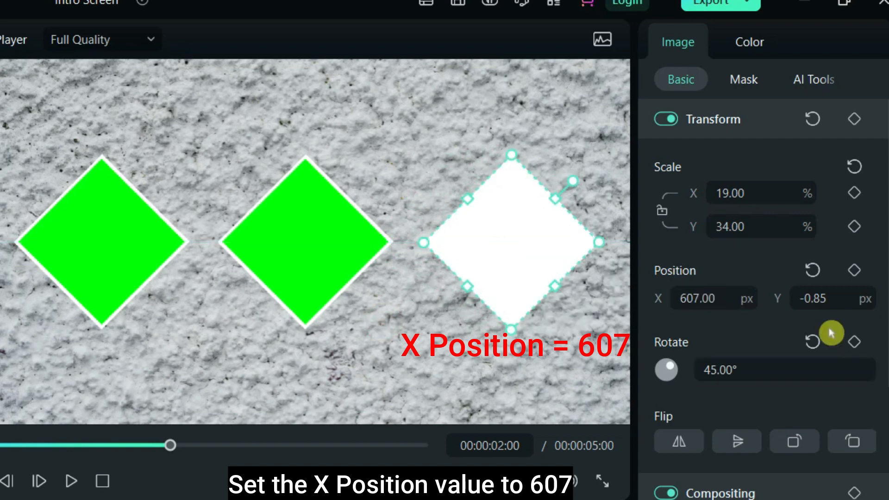
pyautogui.doubleClick(815, 298)
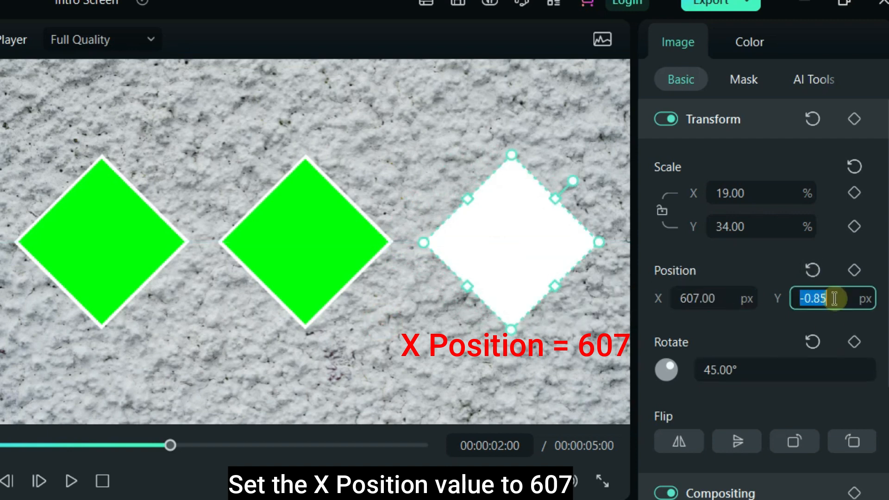
pyautogui.write('0')
pyautogui.press('Return')
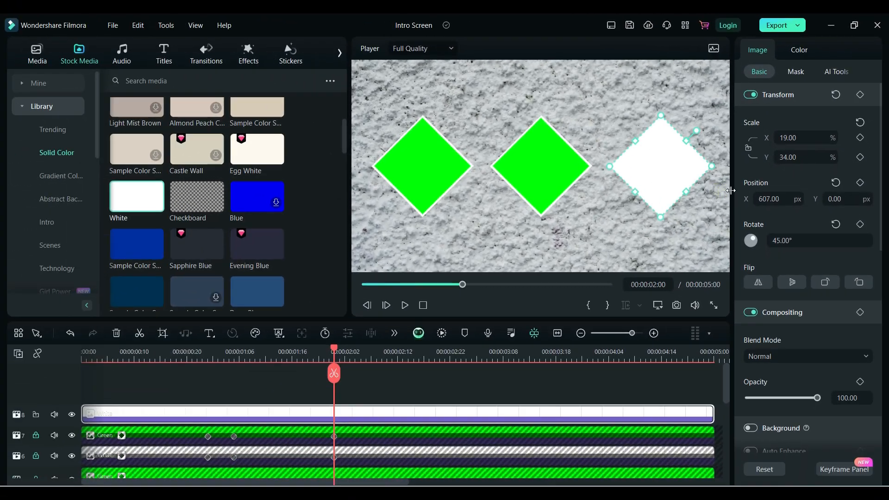
# - Add keyframes for X Scale, Y Scale, Rotate and Opacity to the third white solid at 0 seconds
pyautogui.click(361, 413)
pyautogui.moveTo(363, 414); pyautogui.dragTo(63, 411)
pyautogui.moveTo(109, 350); pyautogui.dragTo(80, 353)
pyautogui.click(860, 137)
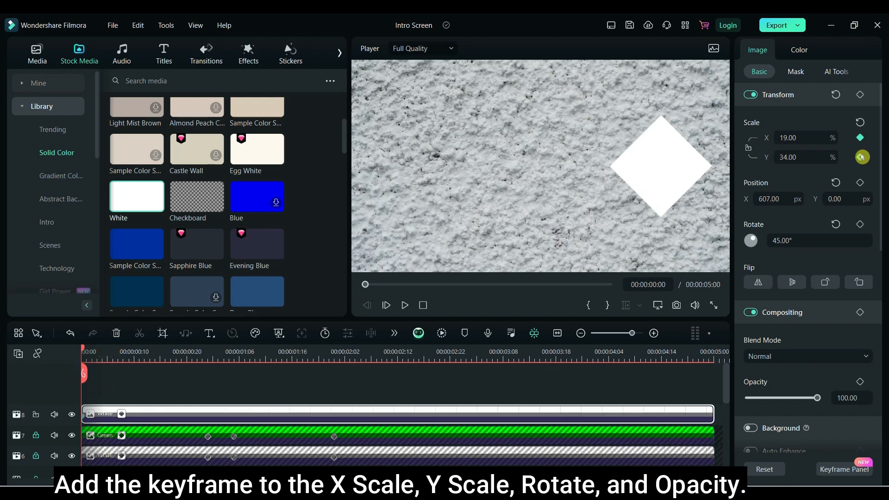
pyautogui.click(859, 224)
# - Add X Scale, Y Scale, Rotate and Opacity keyframes to the third white solid at 5 frames and at 1 second
pyautogui.moveTo(83, 351); pyautogui.dragTo(107, 352)
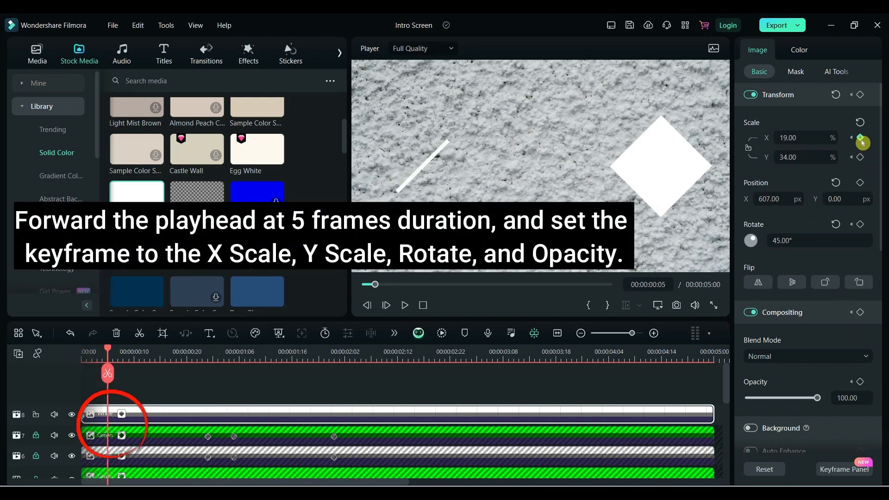
pyautogui.click(860, 381)
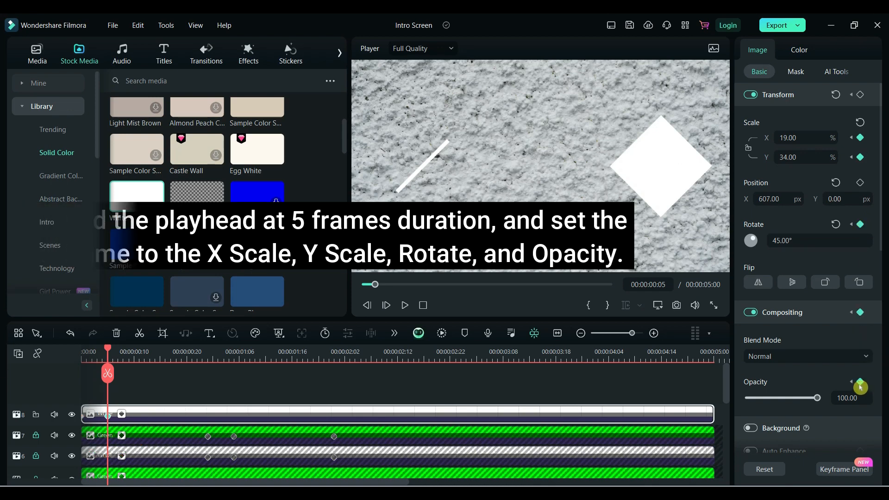
pyautogui.moveTo(108, 348); pyautogui.dragTo(208, 352)
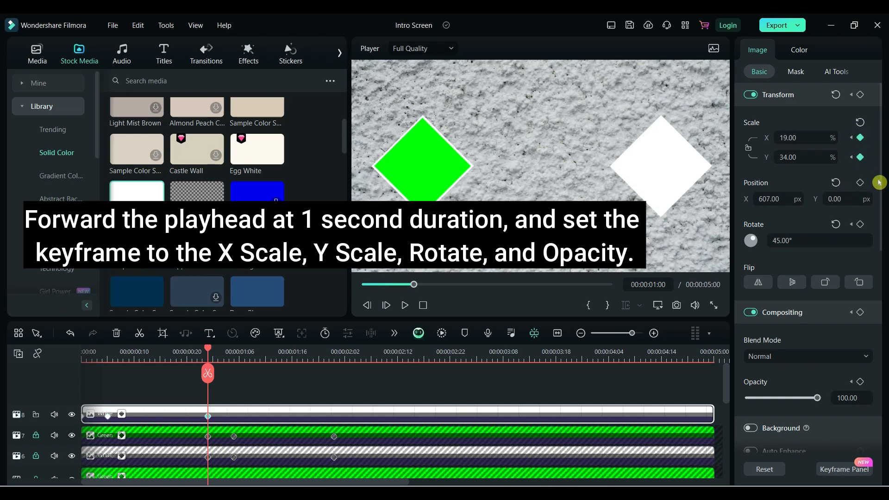
pyautogui.click(859, 225)
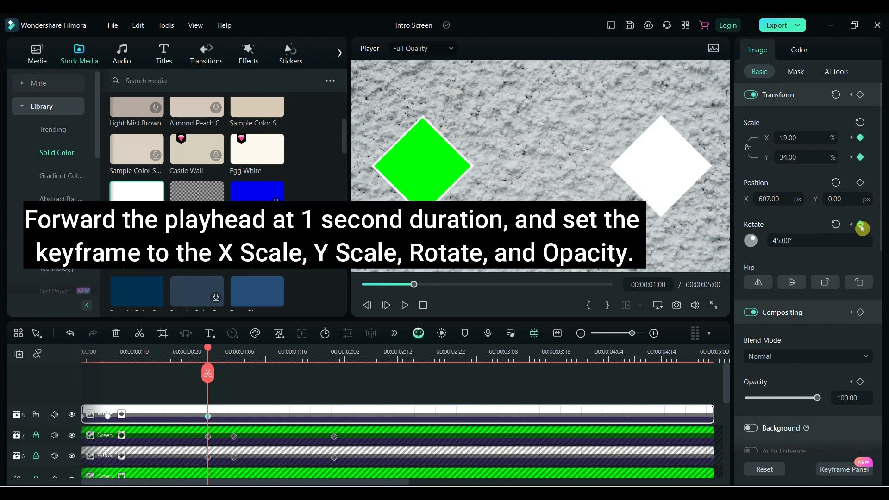
pyautogui.click(860, 384)
# - At the third white solid's first keyframe, set X Scale to 1%, Rotate to 90° and Opacity to 0
pyautogui.moveTo(207, 348); pyautogui.dragTo(63, 353)
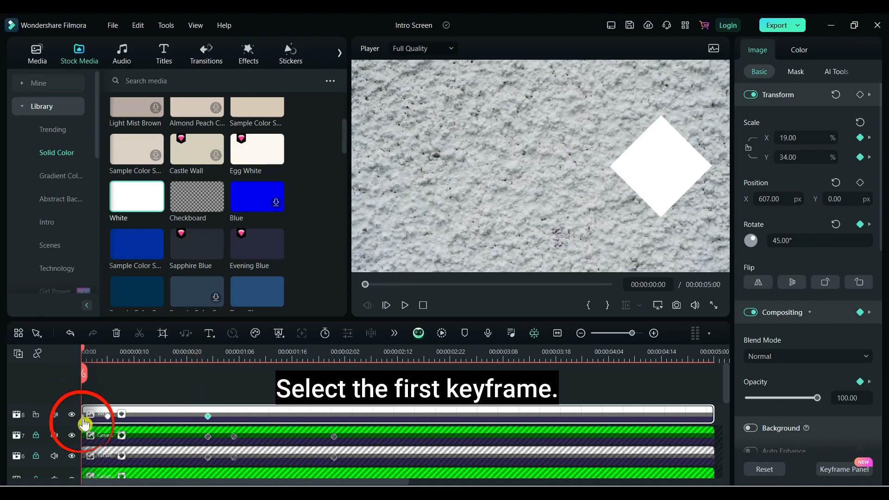
pyautogui.click(108, 416)
pyautogui.click(791, 138)
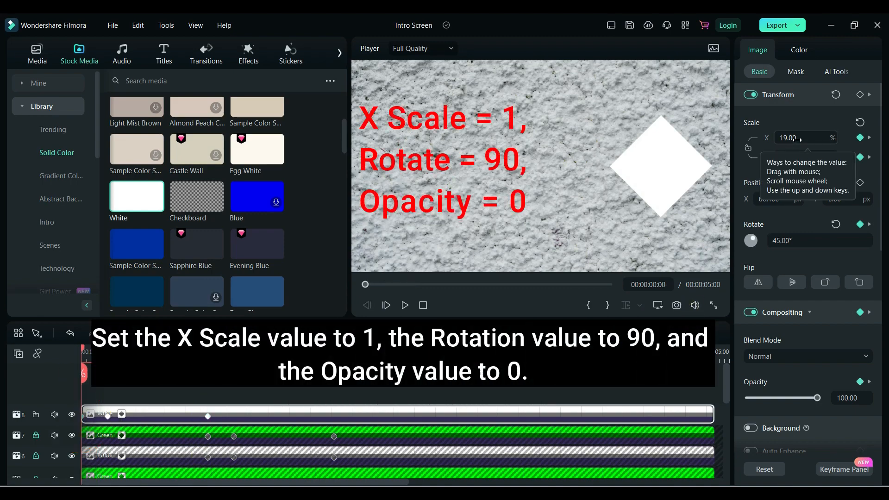
pyautogui.click(855, 244)
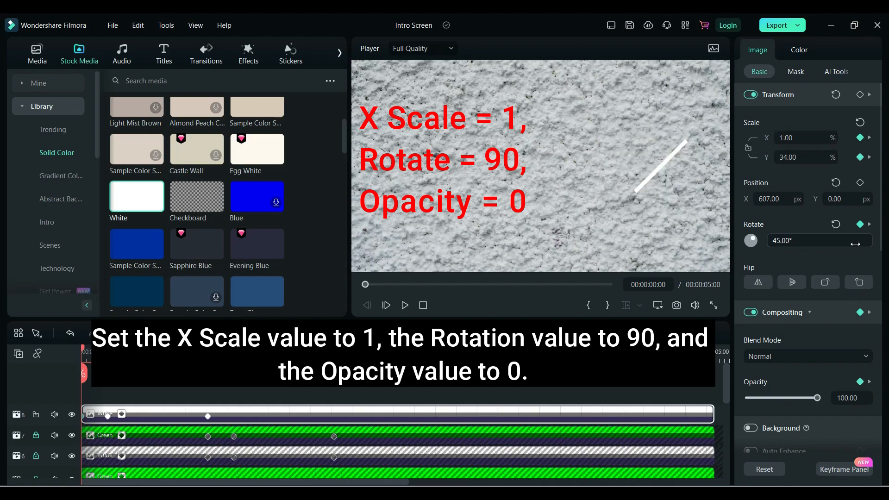
pyautogui.doubleClick(787, 241)
pyautogui.write('90')
pyautogui.press('Return')
pyautogui.moveTo(817, 398); pyautogui.dragTo(748, 398)
# - Set the X Scale to 1% at the third white solid's 5-frame keyframe
pyautogui.click(108, 417)
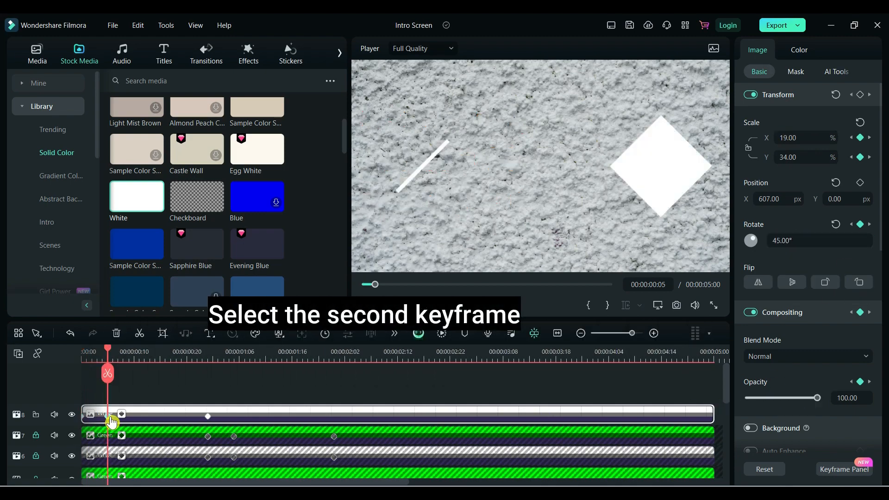
pyautogui.doubleClick(804, 138)
pyautogui.tripleClick(805, 138)
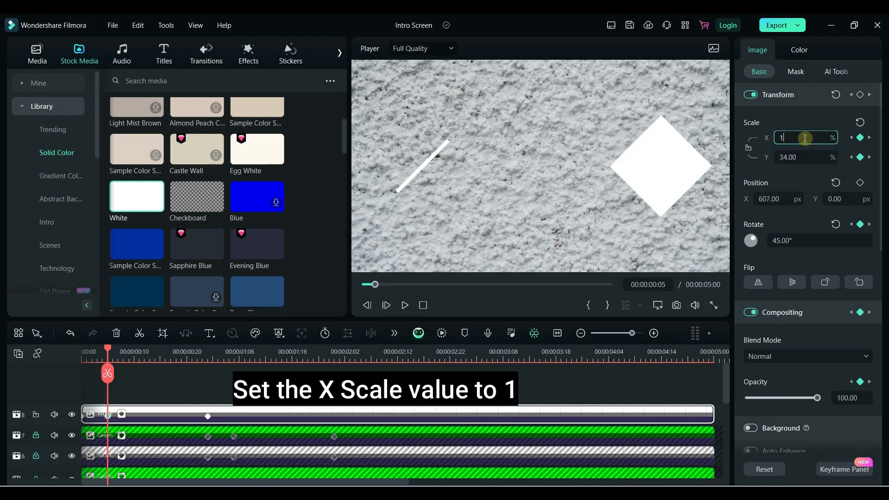
pyautogui.press('Return')
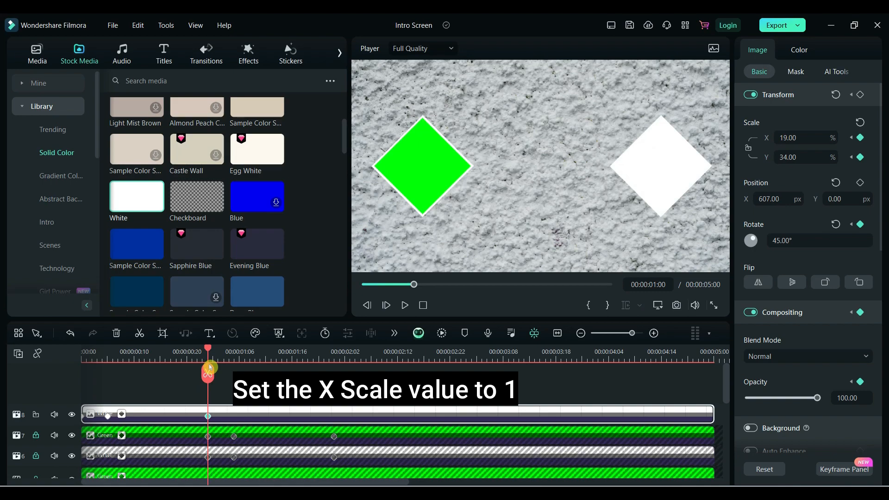
pyautogui.moveTo(209, 365)
pyautogui.mouseDown()
pyautogui.moveTo(158, 374)
pyautogui.moveTo(209, 374)
pyautogui.mouseUp()
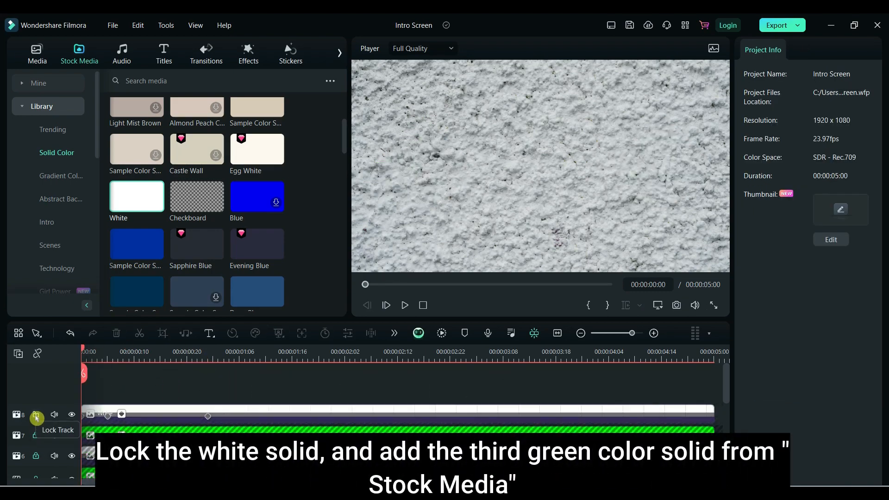
# - Lock the third white solid's track and add a third Green solid color on track 9
pyautogui.click(36, 415)
pyautogui.scroll(-10, 344, 138)
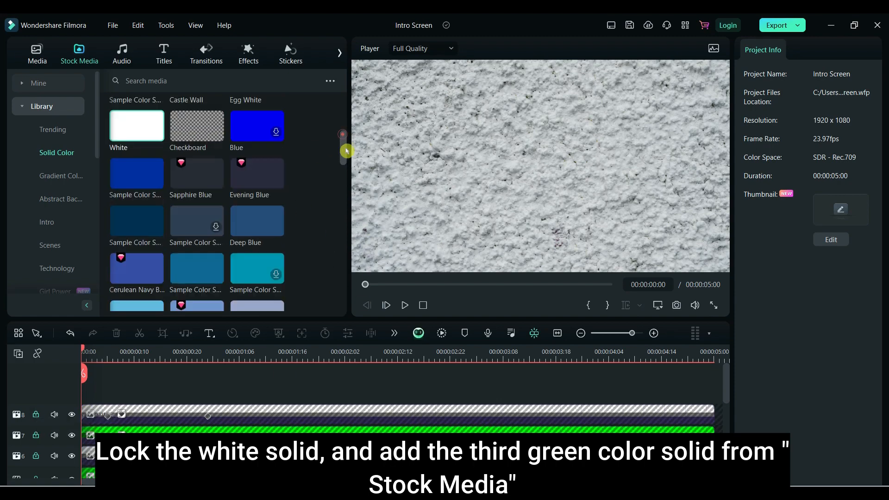
pyautogui.moveTo(136, 217); pyautogui.dragTo(61, 419)
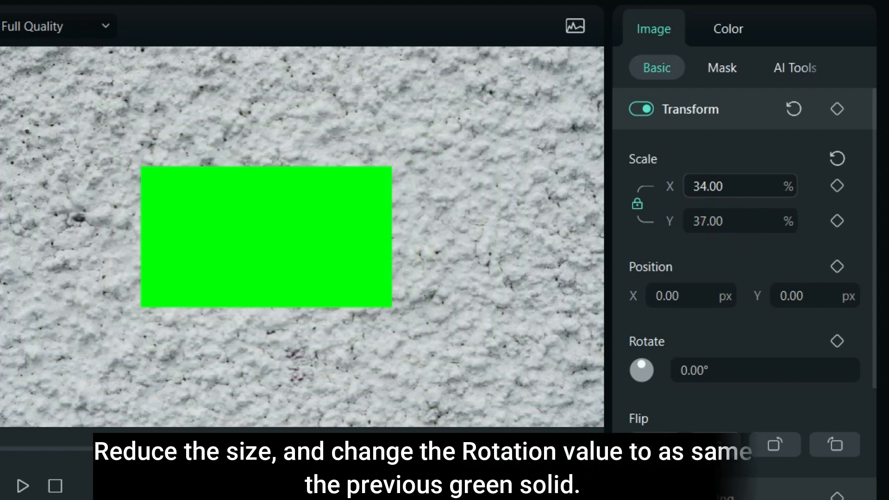
# - Unlink the third green solid's scale axes and set X Scale to 18%, Y Scale to 32% and Rotate to 45°
pyautogui.moveTo(707, 186); pyautogui.dragTo(698, 186)
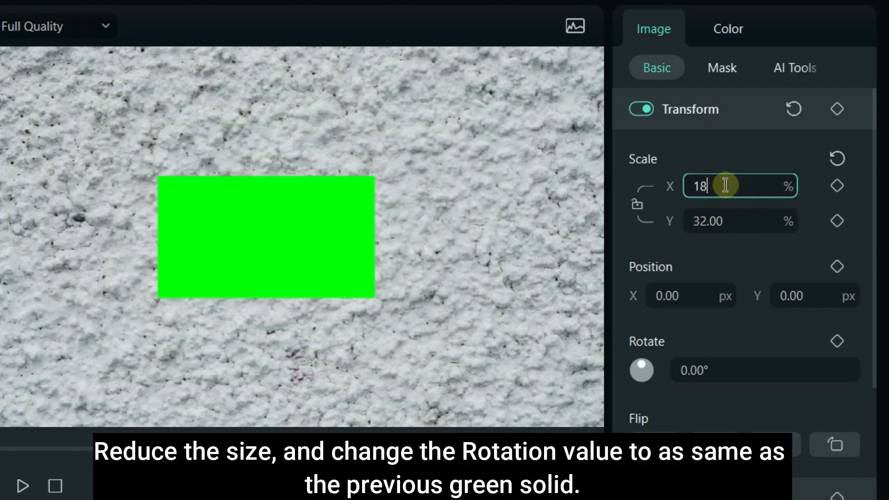
pyautogui.write('18')
pyautogui.doubleClick(722, 222)
pyautogui.click(719, 369)
pyautogui.write('45')
pyautogui.press('Return')
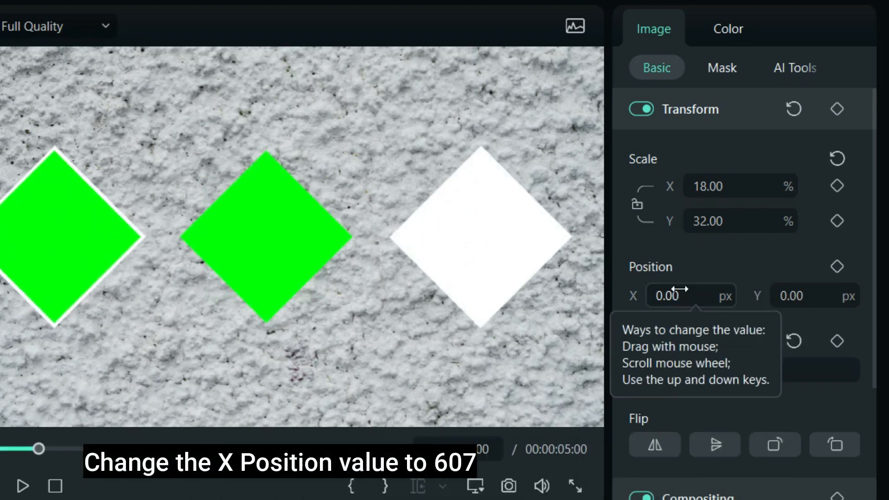
# - Set the third green solid's X Position to 607 px to center it over the third white diamond
pyautogui.doubleClick(679, 292)
pyautogui.write('60')
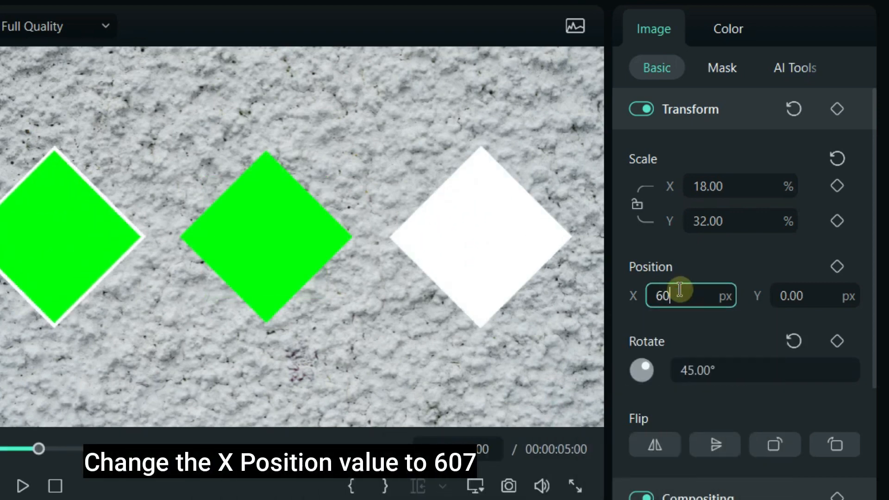
pyautogui.write('7')
pyautogui.press('Return')
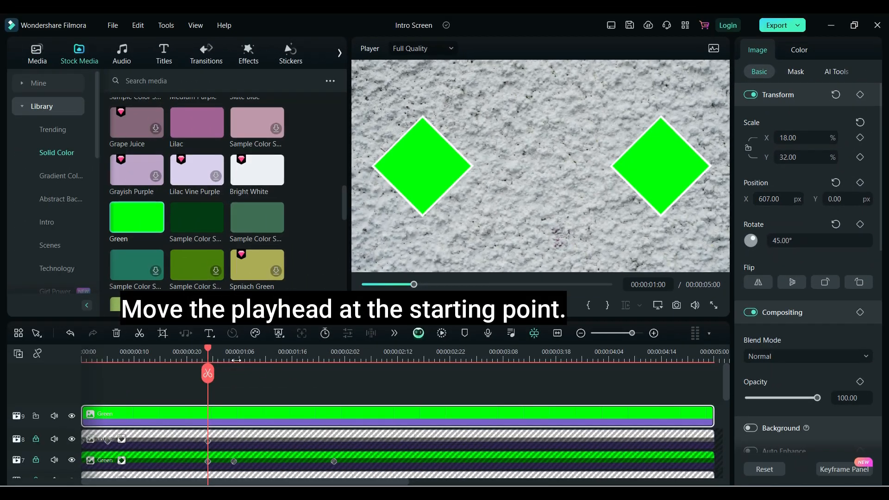
# - Add X Scale and Y Scale keyframes to the third green solid at 0 seconds, 5 frames and 1 second
pyautogui.moveTo(208, 351); pyautogui.dragTo(63, 363)
pyautogui.click(860, 138)
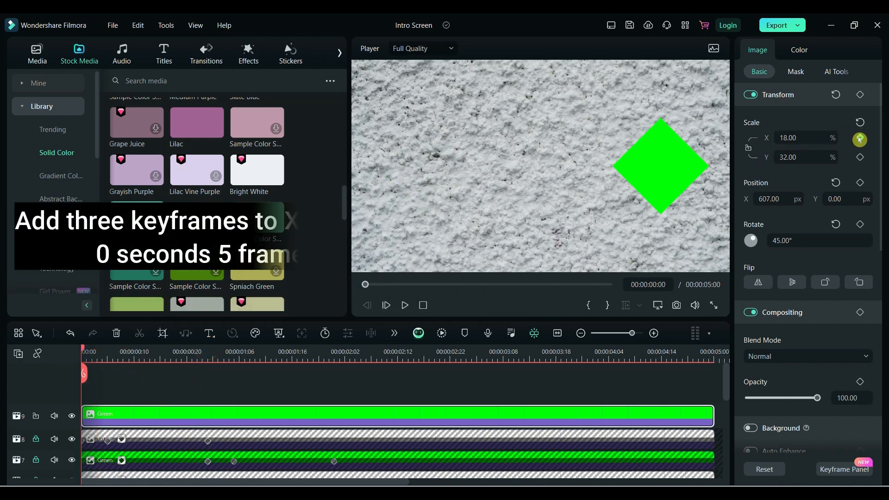
pyautogui.click(860, 157)
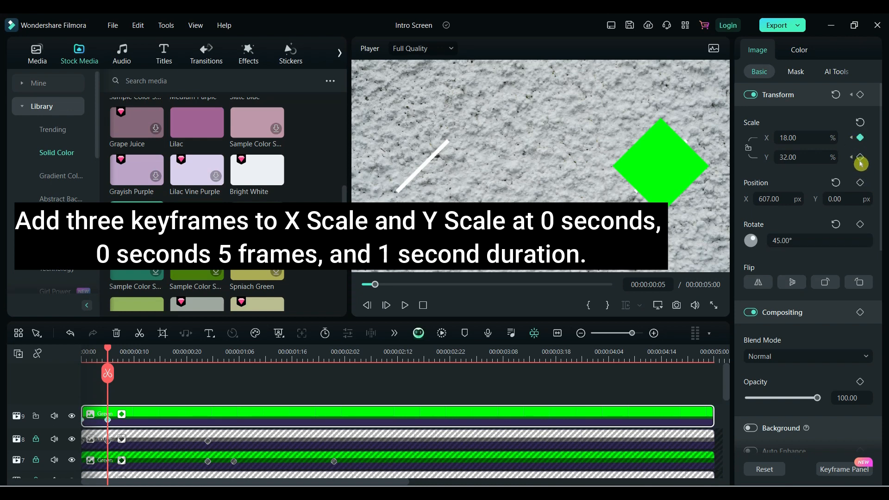
pyautogui.moveTo(110, 350); pyautogui.dragTo(205, 357)
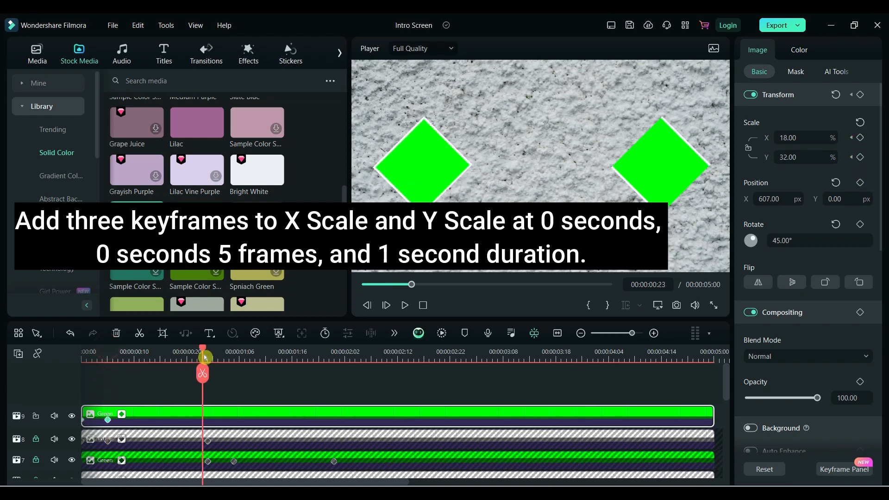
pyautogui.click(860, 137)
pyautogui.click(860, 157)
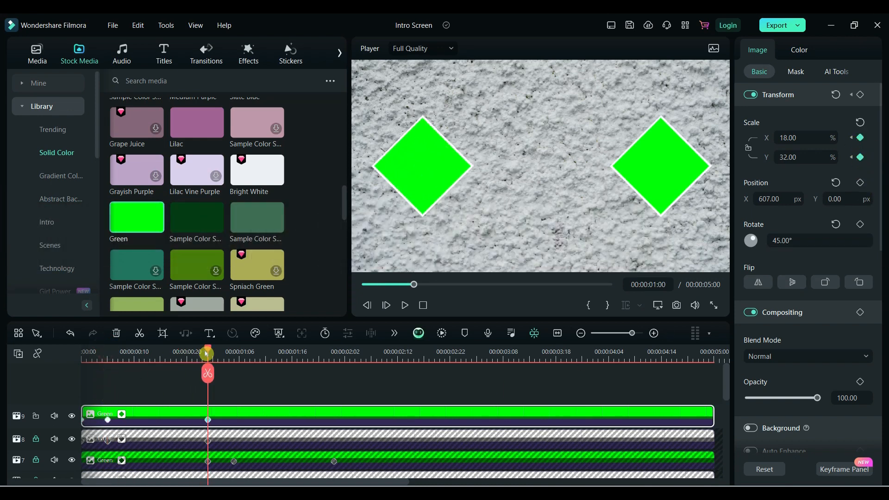
# - Set the X Scale to 0% at the third green solid's 0-second and 5-frame keyframes and play the animation from the start
pyautogui.moveTo(211, 350); pyautogui.dragTo(78, 360)
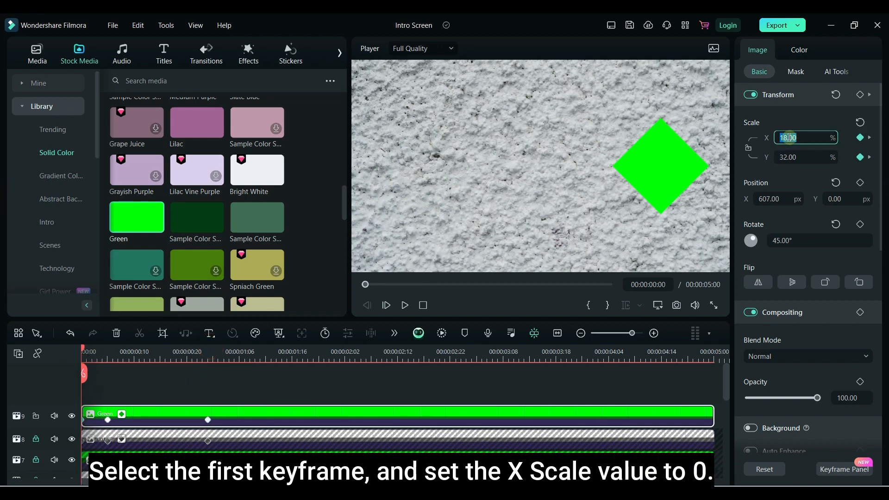
pyautogui.press('Return')
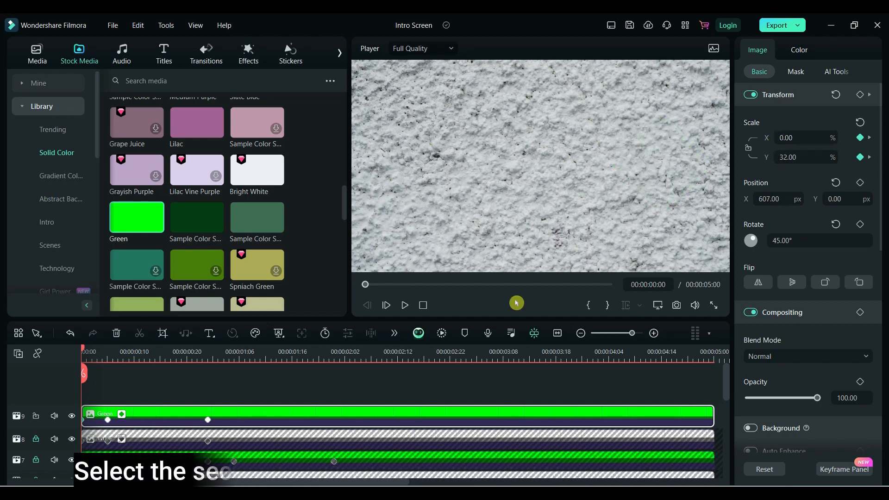
pyautogui.click(108, 419)
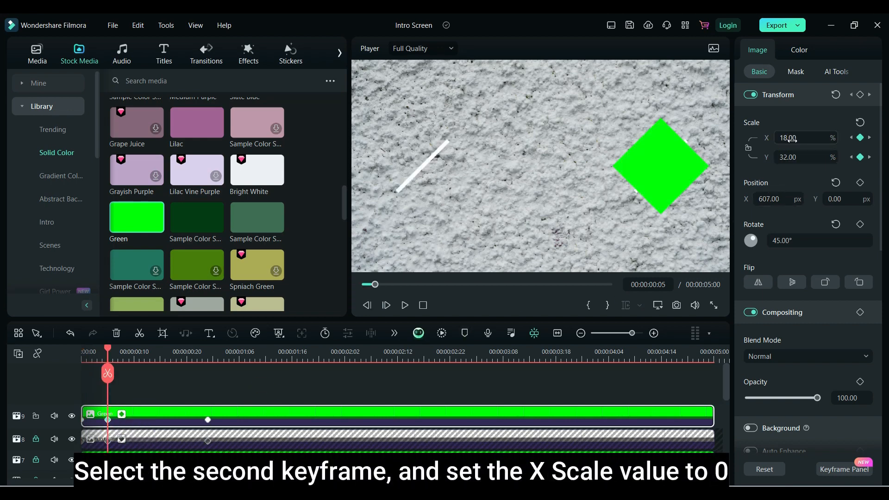
pyautogui.press('Return')
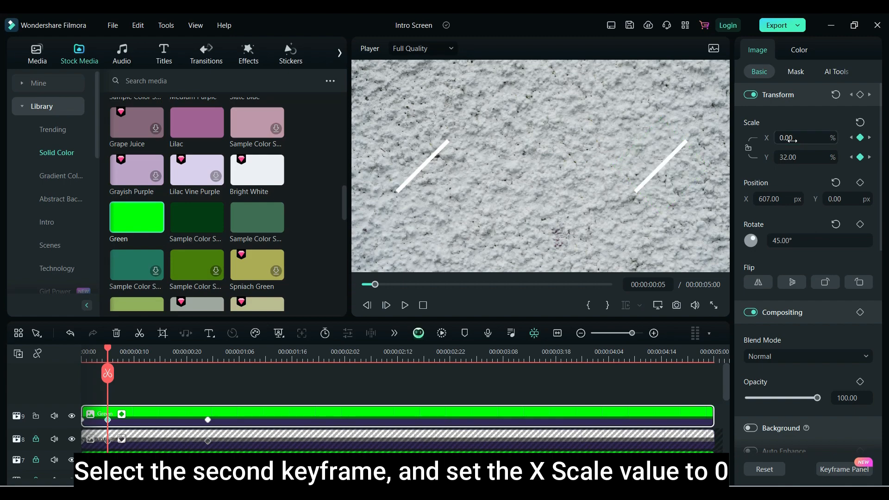
pyautogui.moveTo(76, 355); pyautogui.dragTo(78, 379)
pyautogui.click(405, 306)
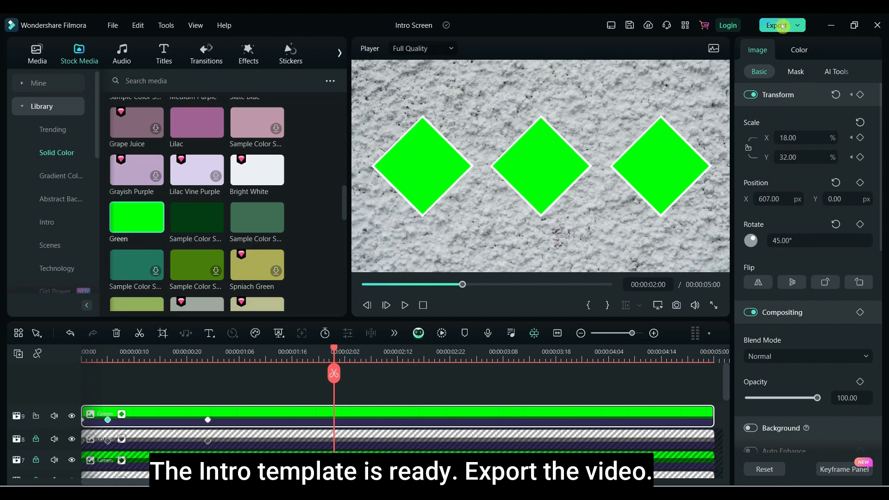
# - Use the three-diamond frame as the thumbnail and export the project locally as an MP4 named Intro Screen Template
pyautogui.click(781, 26)
pyautogui.click(277, 198)
pyautogui.click(659, 378)
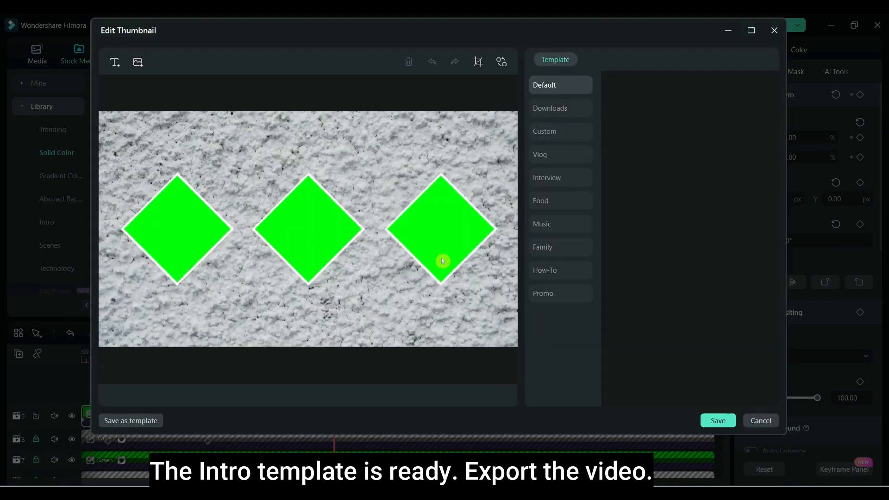
pyautogui.click(348, 88)
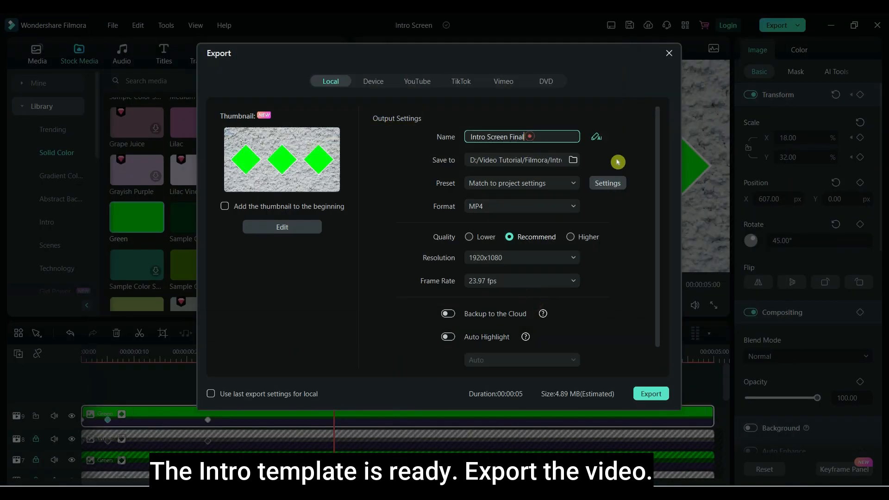
pyautogui.click(635, 387)
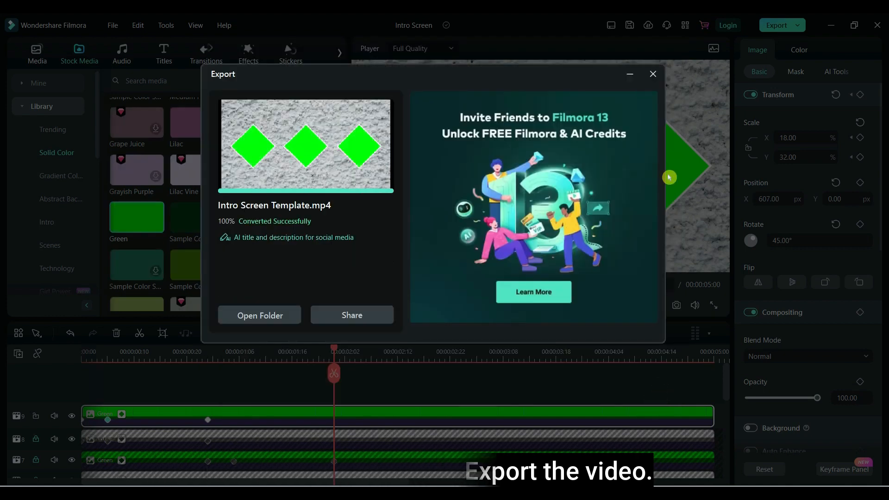
pyautogui.click(653, 74)
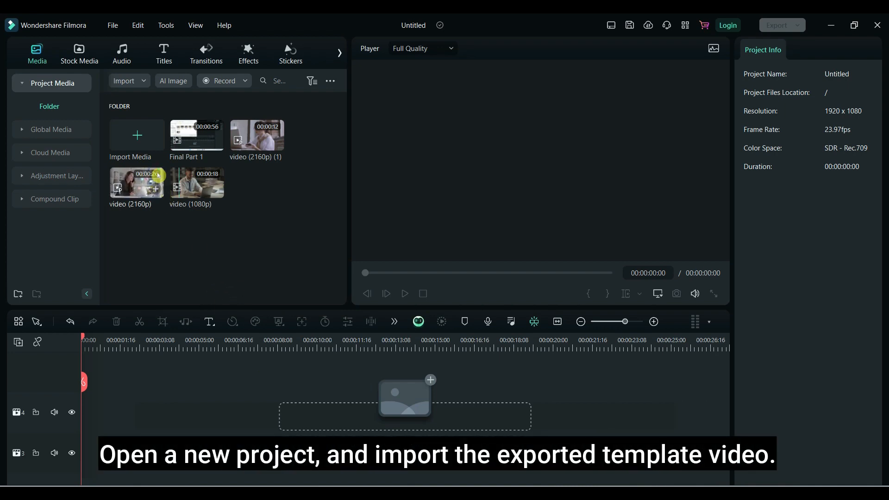
# - Import Intro Screen Template.mp4 into the new project and place it at the start of track 4
pyautogui.click(135, 150)
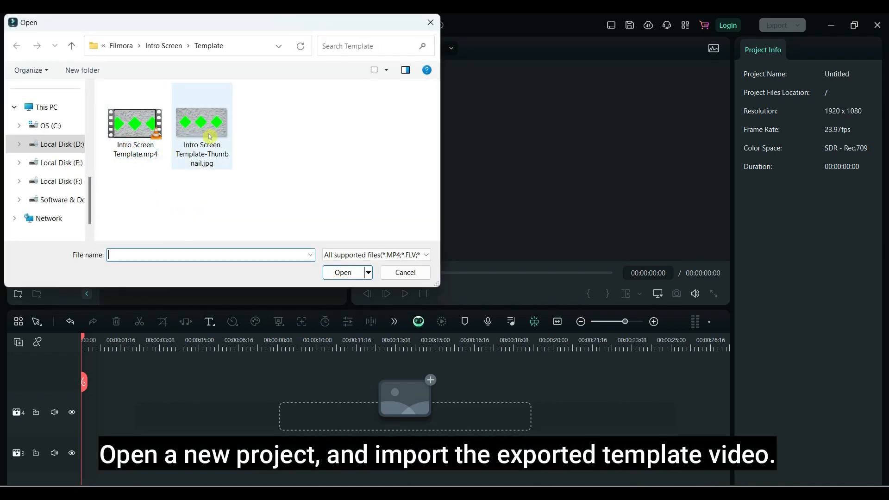
pyautogui.click(128, 125)
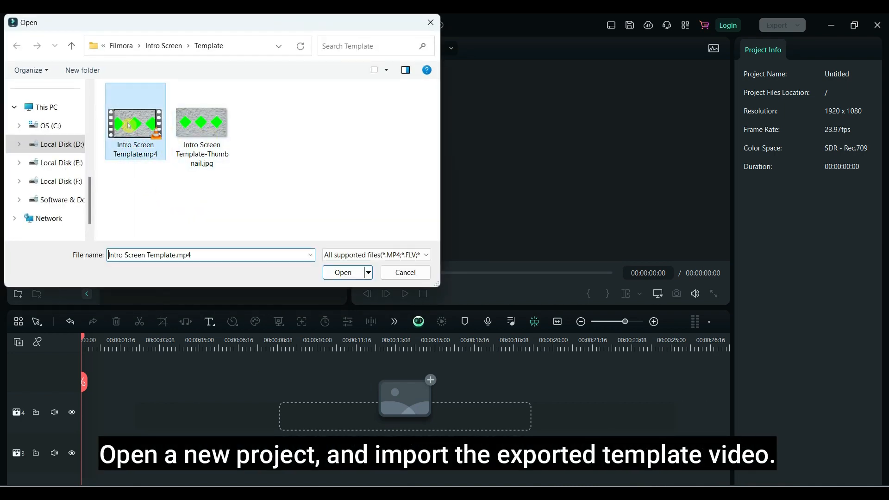
pyautogui.click(334, 273)
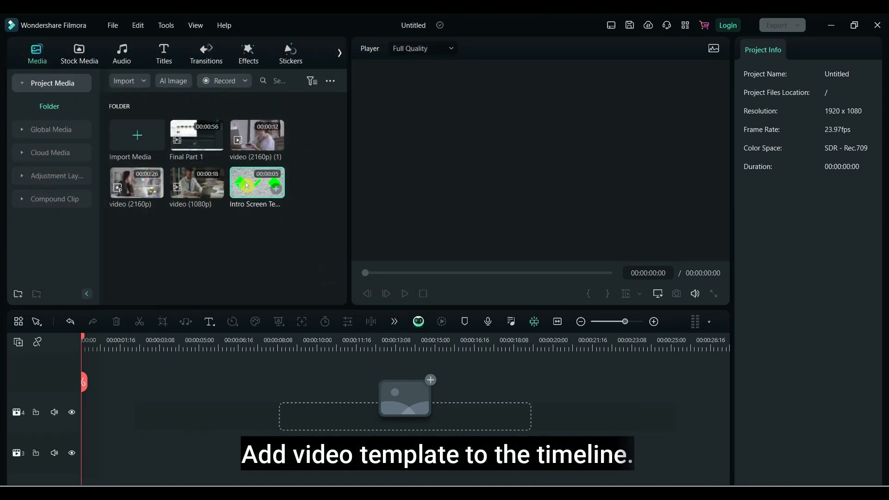
pyautogui.moveTo(247, 185); pyautogui.dragTo(80, 402)
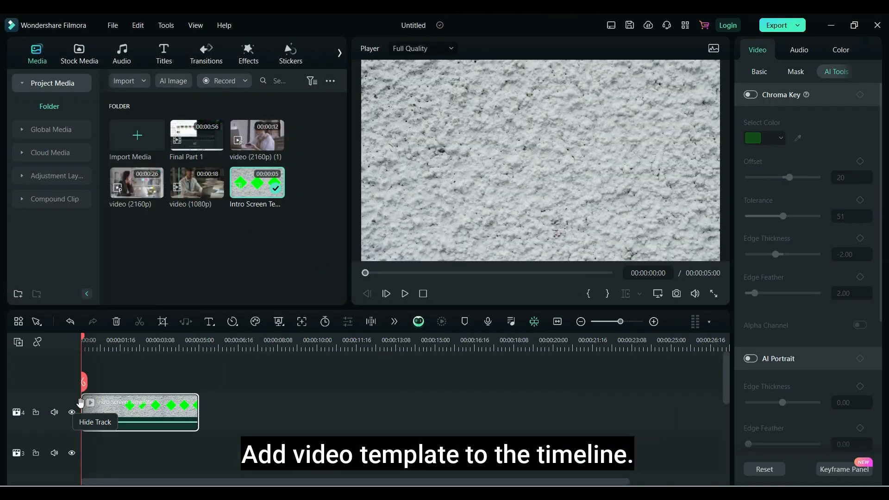
# - Move the Intro Screen Template clip up to the start of track 5
pyautogui.moveTo(83, 341); pyautogui.dragTo(62, 374)
pyautogui.moveTo(120, 400); pyautogui.dragTo(121, 377)
pyautogui.moveTo(725, 374)
pyautogui.mouseDown()
pyautogui.moveTo(716, 358)
pyautogui.moveTo(717, 388)
pyautogui.mouseUp()
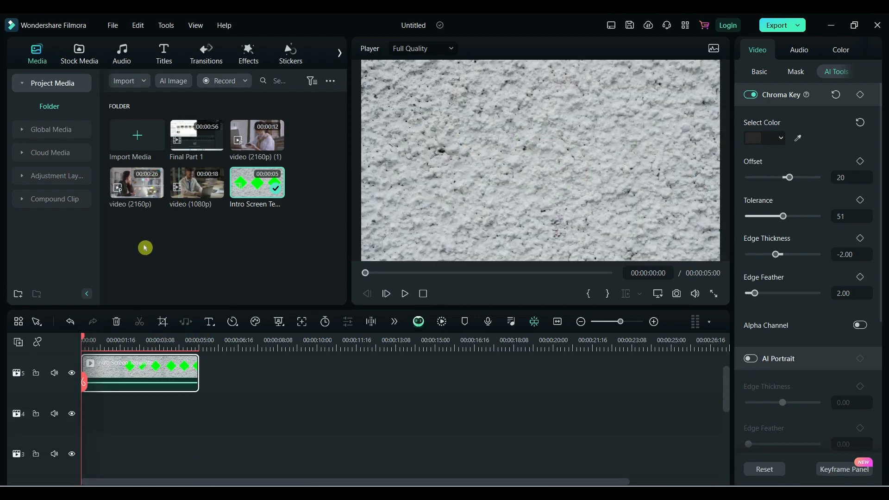
# - Place video (2160p) at the start of track 4 beneath the template and trim it to 5 seconds
pyautogui.moveTo(83, 339); pyautogui.dragTo(84, 405)
pyautogui.moveTo(711, 412); pyautogui.dragTo(198, 412)
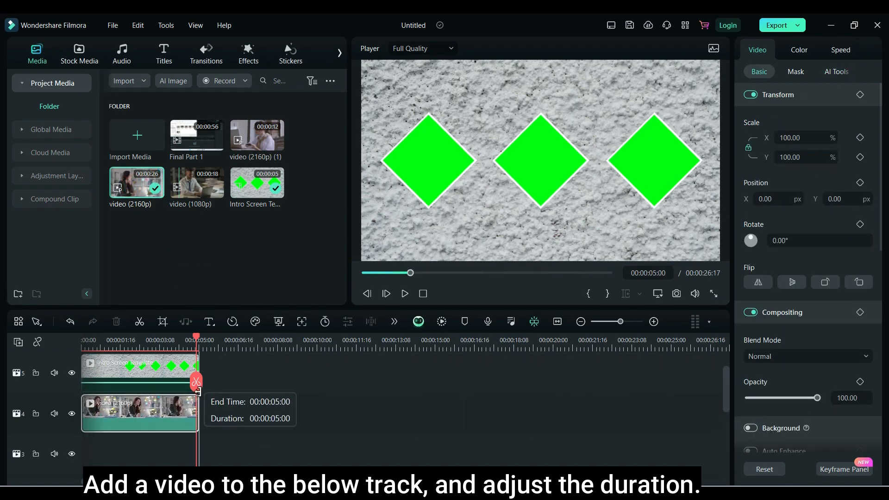
# - Key out the template's green with Chroma Key, sampling the colour from a diamond with the eyedropper, and lock track 5
pyautogui.moveTo(198, 341); pyautogui.dragTo(173, 345)
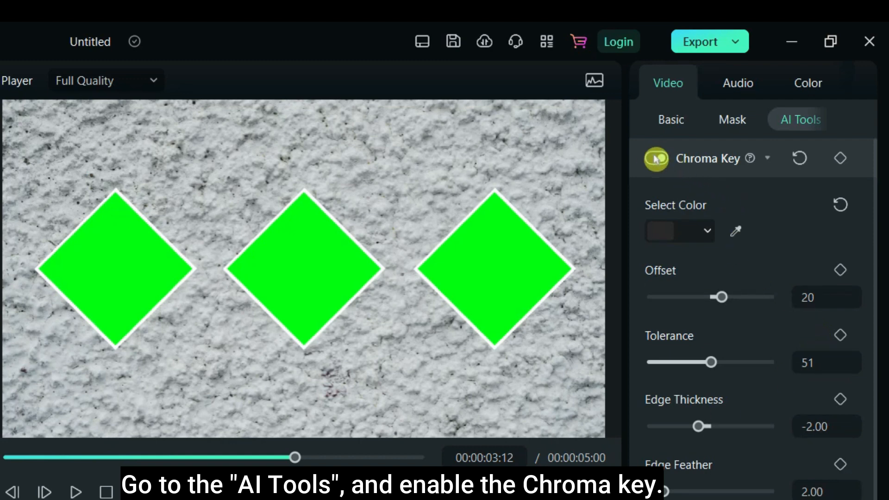
pyautogui.click(658, 159)
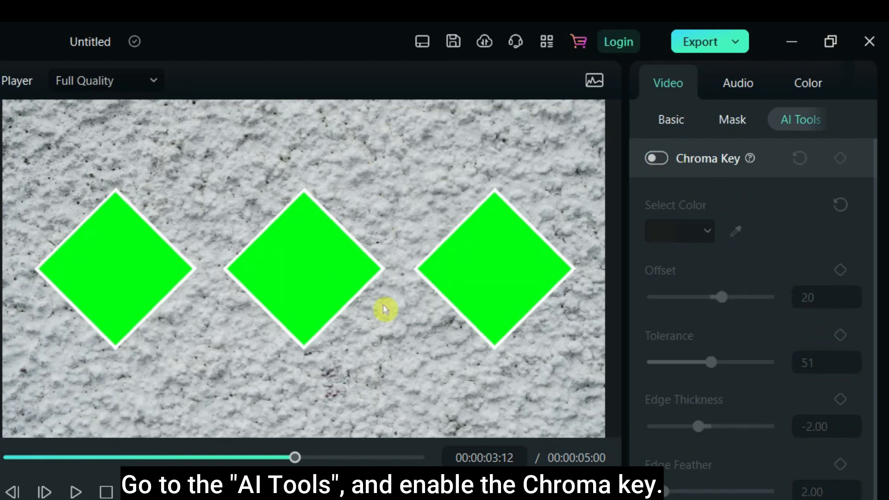
pyautogui.click(664, 160)
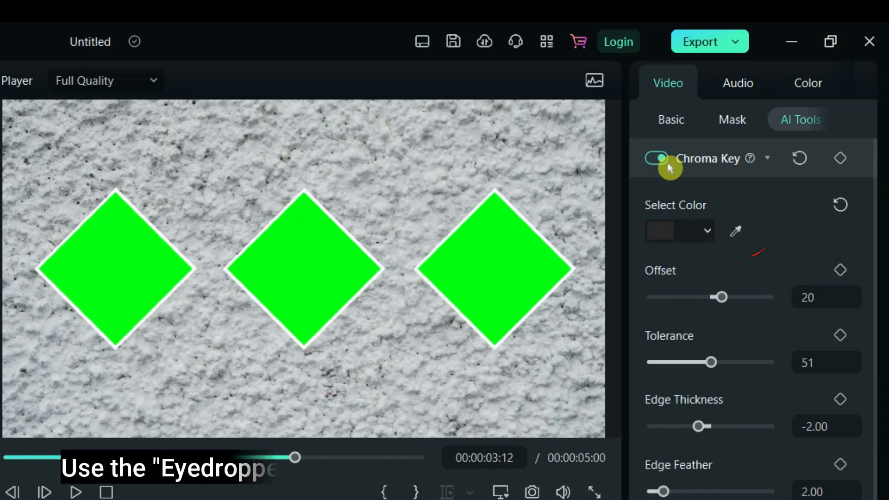
pyautogui.click(665, 160)
pyautogui.click(665, 160)
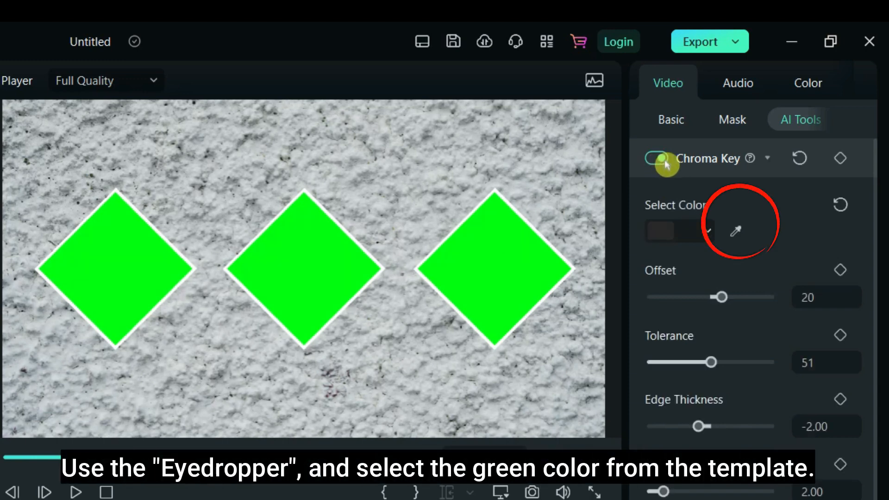
pyautogui.click(735, 231)
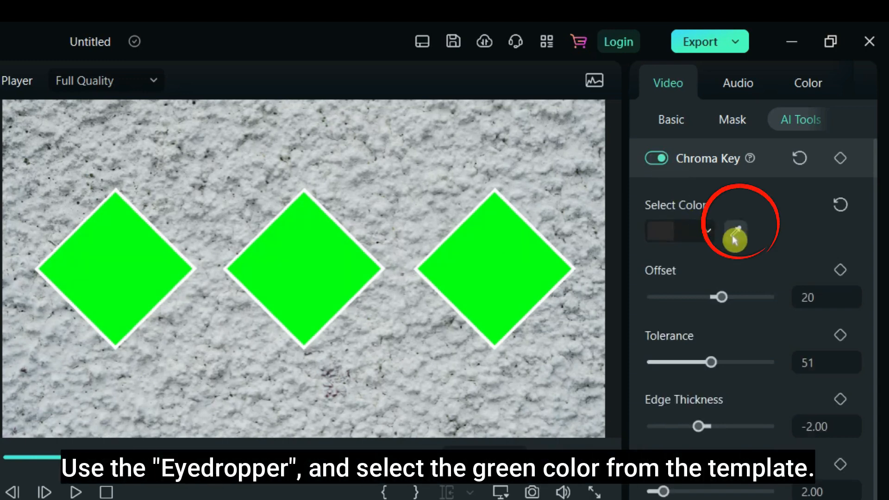
pyautogui.click(515, 283)
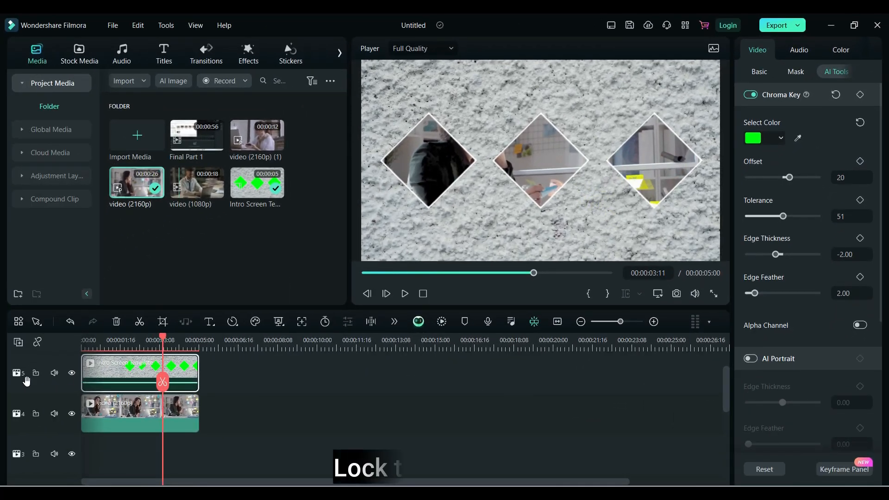
pyautogui.click(36, 375)
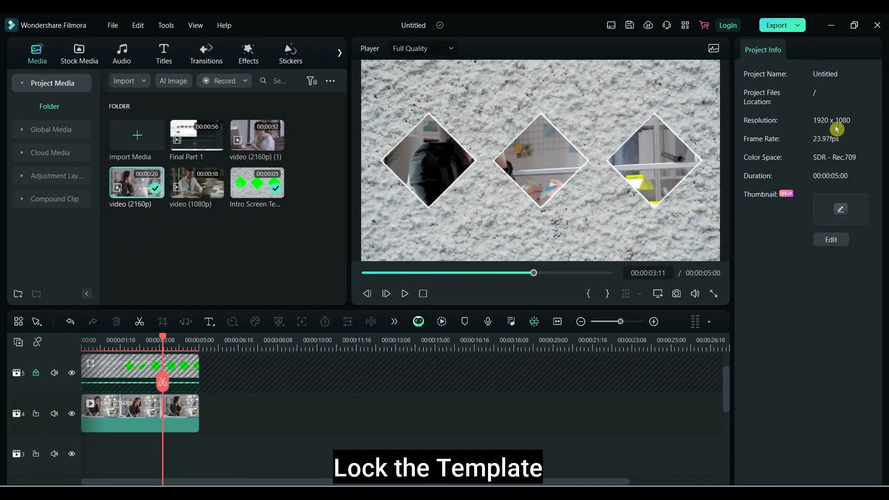
# - Scale video (2160p) to 53% and position it at X 802.28, Y -32.28 px behind the third diamond, and lock track 4
pyautogui.click(189, 410)
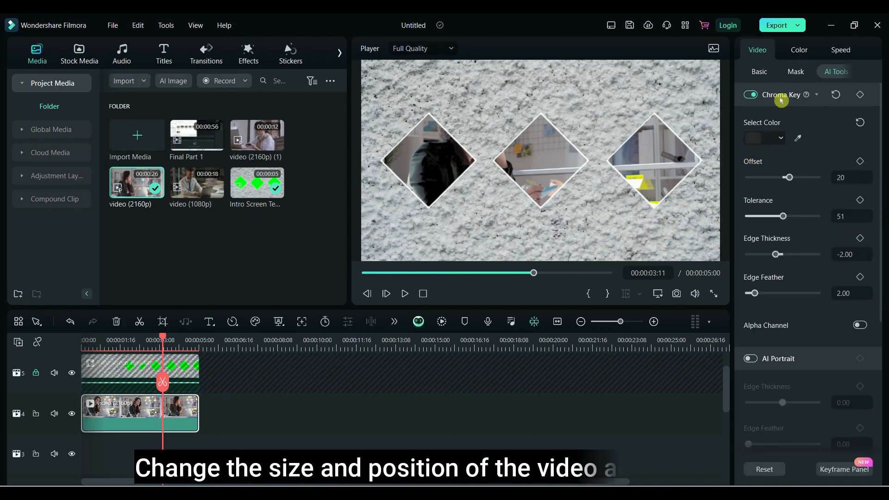
pyautogui.click(762, 74)
pyautogui.moveTo(720, 60); pyautogui.dragTo(617, 117)
pyautogui.moveTo(523, 157); pyautogui.dragTo(669, 153)
pyautogui.moveTo(787, 134); pyautogui.dragTo(792, 134)
pyautogui.moveTo(666, 152); pyautogui.dragTo(680, 158)
pyautogui.click(663, 252)
pyautogui.moveTo(726, 388); pyautogui.dragTo(728, 400)
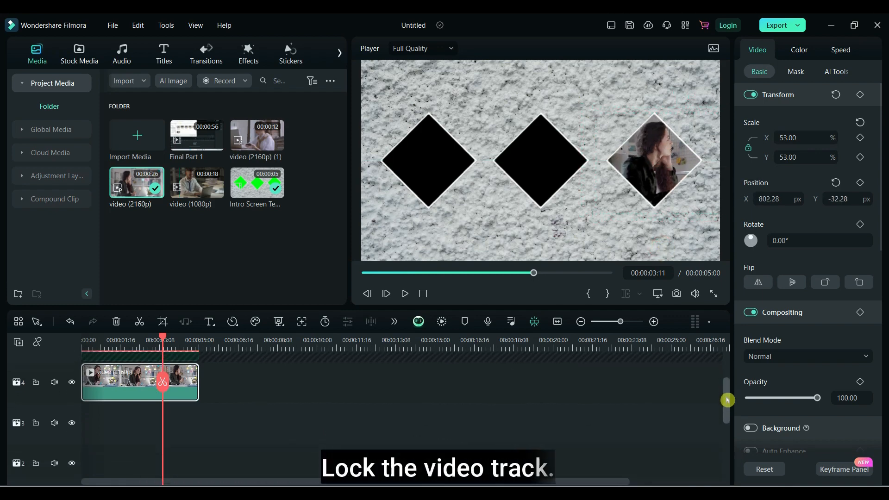
pyautogui.click(36, 385)
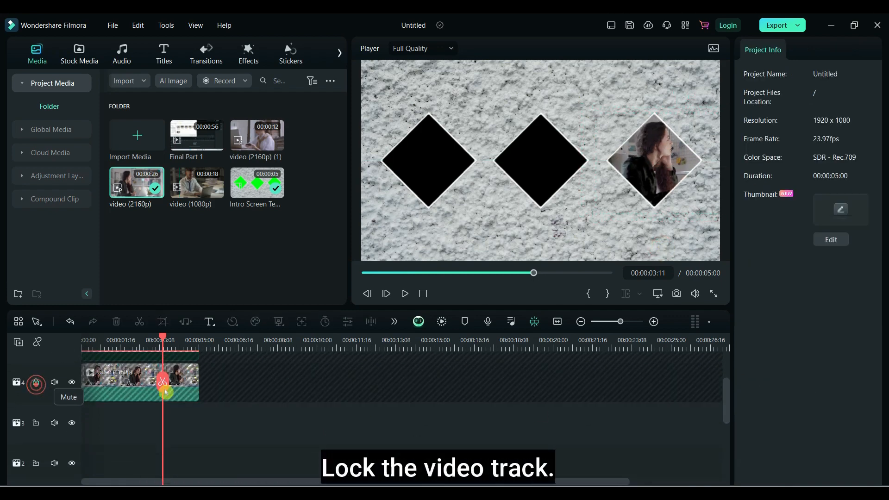
# - Place video (2160p) (1) at the start of track 3 and trim it to 5 seconds
pyautogui.moveTo(727, 400); pyautogui.dragTo(728, 407)
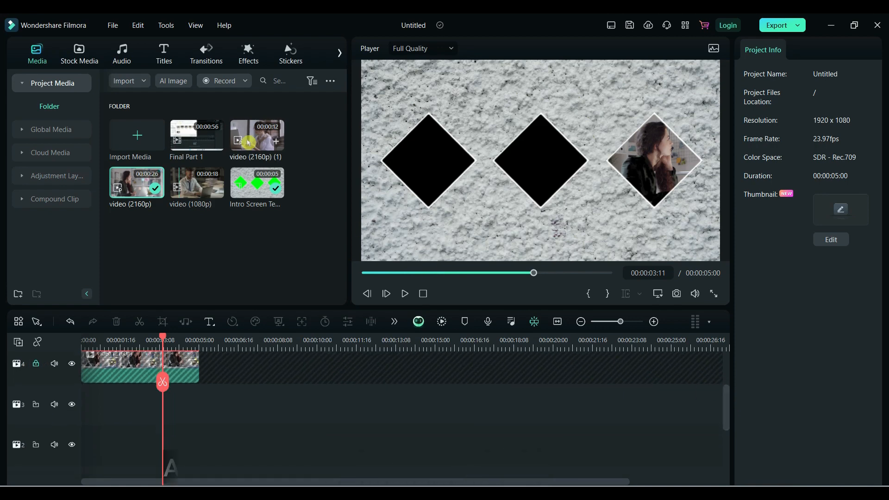
pyautogui.moveTo(256, 135); pyautogui.dragTo(93, 408)
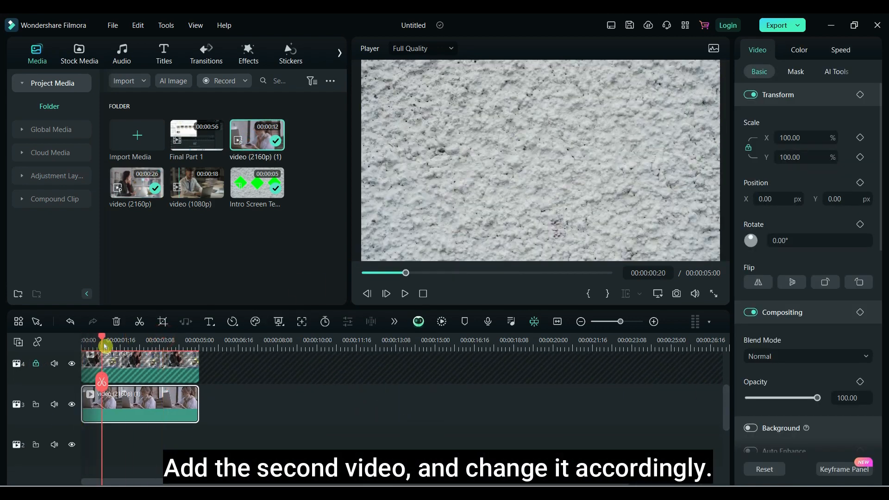
# - Fit video (2160p) (1) behind the first diamond with X Scale 36%, Y Scale 45% and X position -629.11 px, and lock track 3
pyautogui.moveTo(551, 164); pyautogui.dragTo(433, 163)
pyautogui.moveTo(787, 137); pyautogui.dragTo(786, 138)
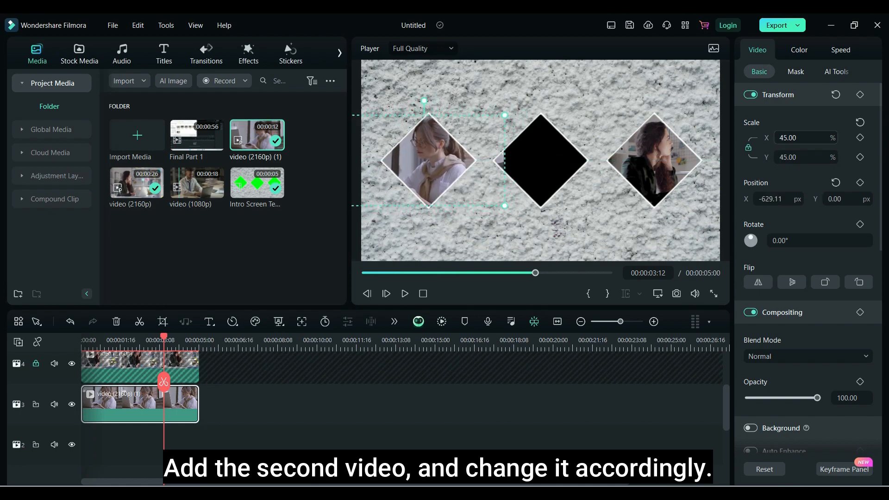
pyautogui.moveTo(484, 166); pyautogui.dragTo(485, 166)
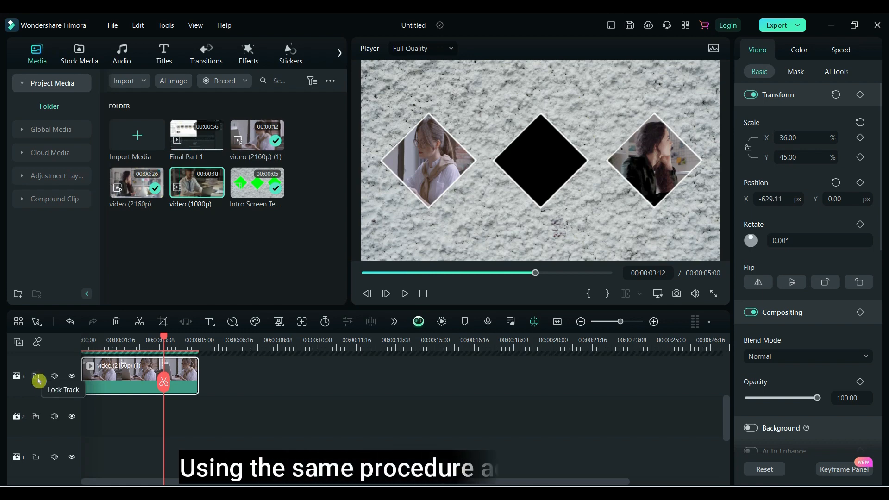
pyautogui.click(36, 376)
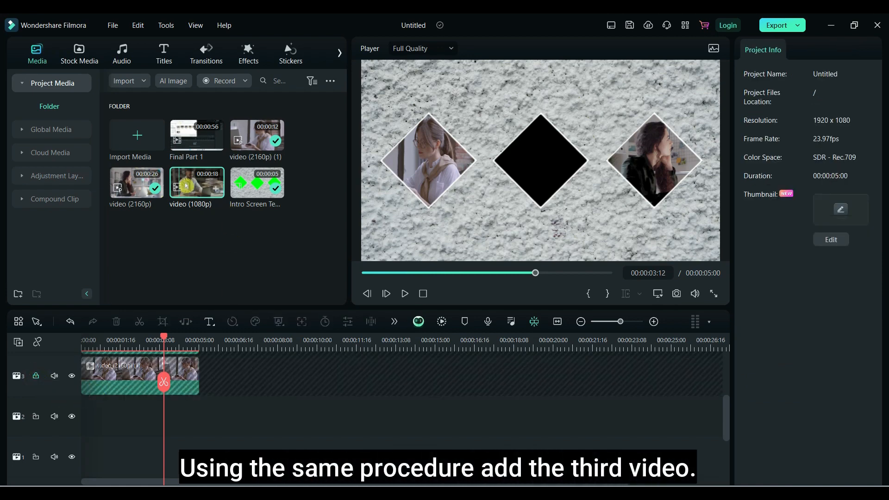
# - Place video (1080p) at the start of track 2 and trim it to 5 seconds
pyautogui.moveTo(186, 186); pyautogui.dragTo(88, 419)
pyautogui.moveTo(520, 412); pyautogui.dragTo(199, 410)
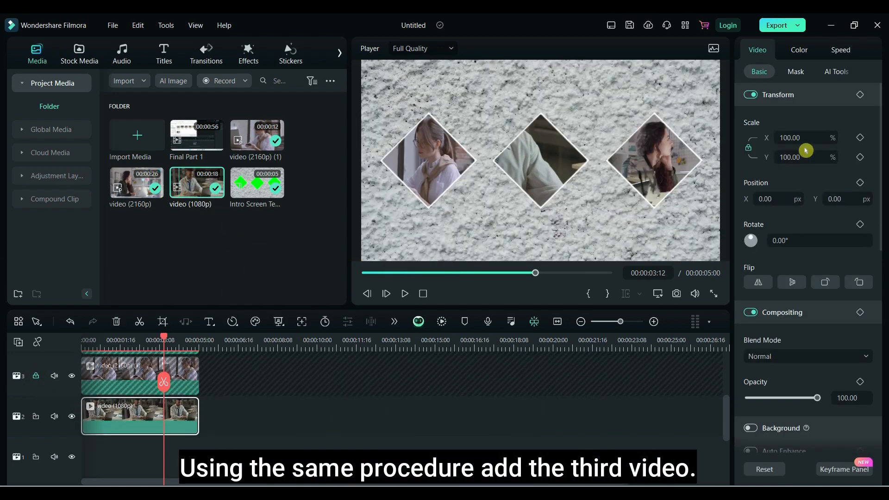
# - Fit video (1080p) behind the middle diamond with X Scale 36.49%, Y Scale 48% and X position 78.24 px, and play the intro from the start
pyautogui.moveTo(803, 139); pyautogui.dragTo(781, 139)
pyautogui.moveTo(536, 149); pyautogui.dragTo(559, 156)
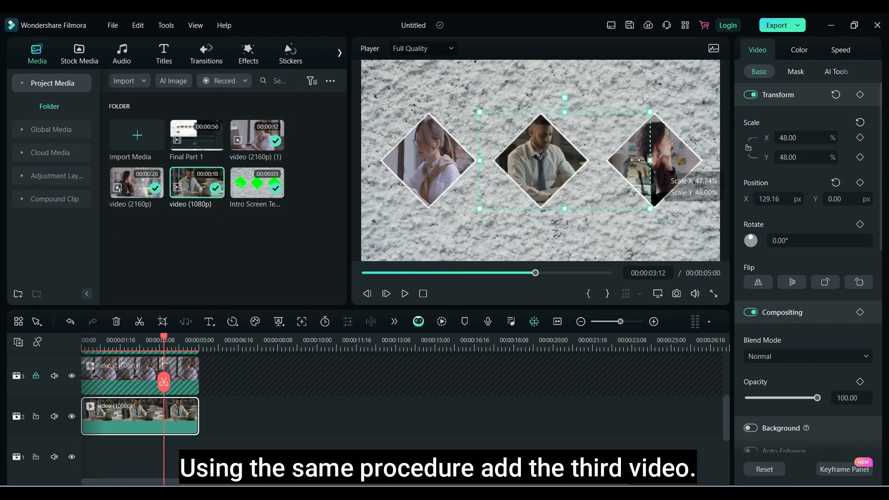
pyautogui.moveTo(635, 160); pyautogui.dragTo(618, 160)
pyautogui.moveTo(159, 341); pyautogui.dragTo(60, 391)
pyautogui.click(404, 294)
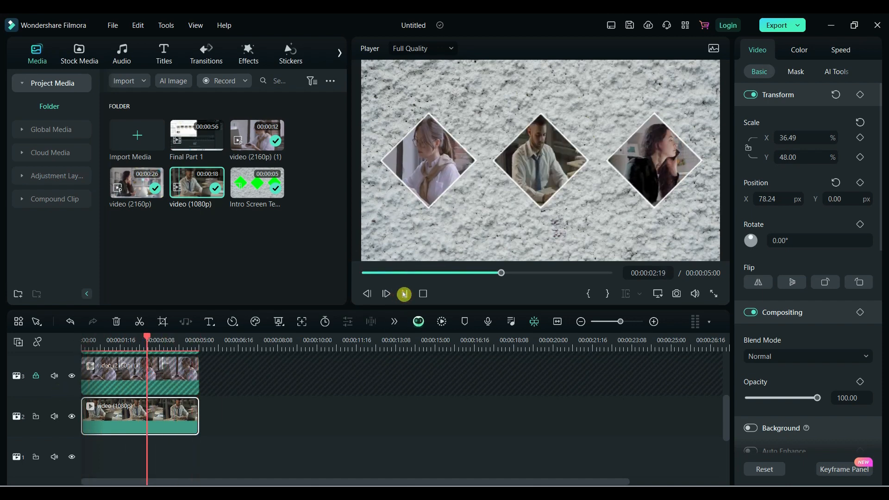